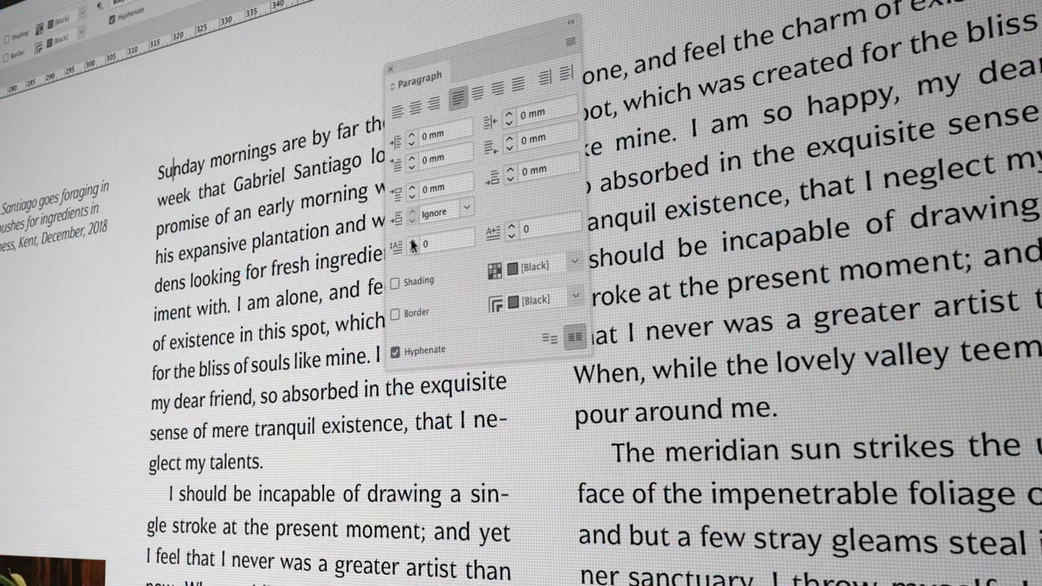
# Make the opening S a four-line drop cap, testing extra characters before returning to 1.
pyautogui.click(411, 242)
pyautogui.click(411, 242)
pyautogui.click(423, 240)
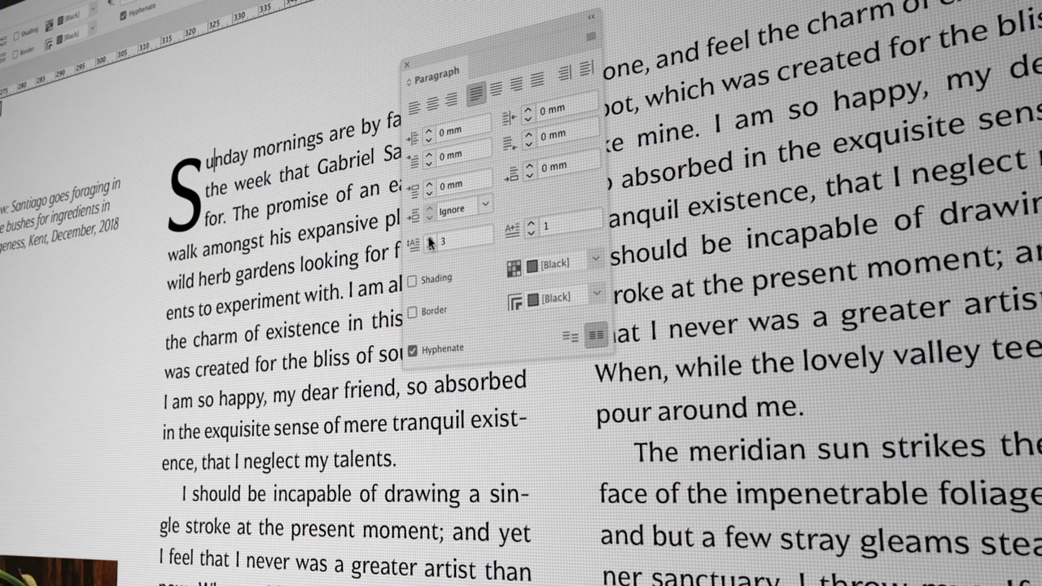
pyautogui.click(423, 240)
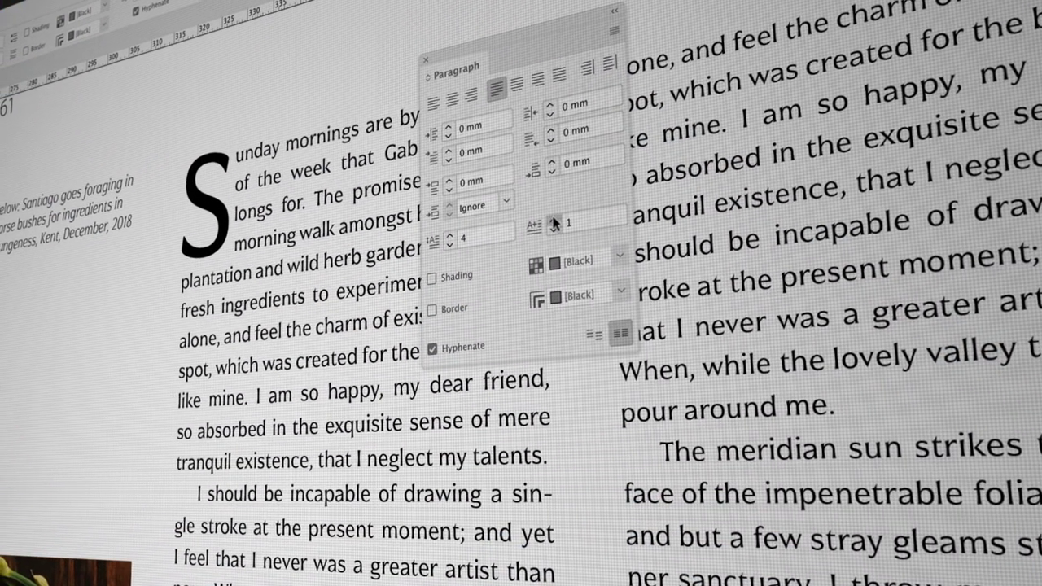
pyautogui.click(553, 219)
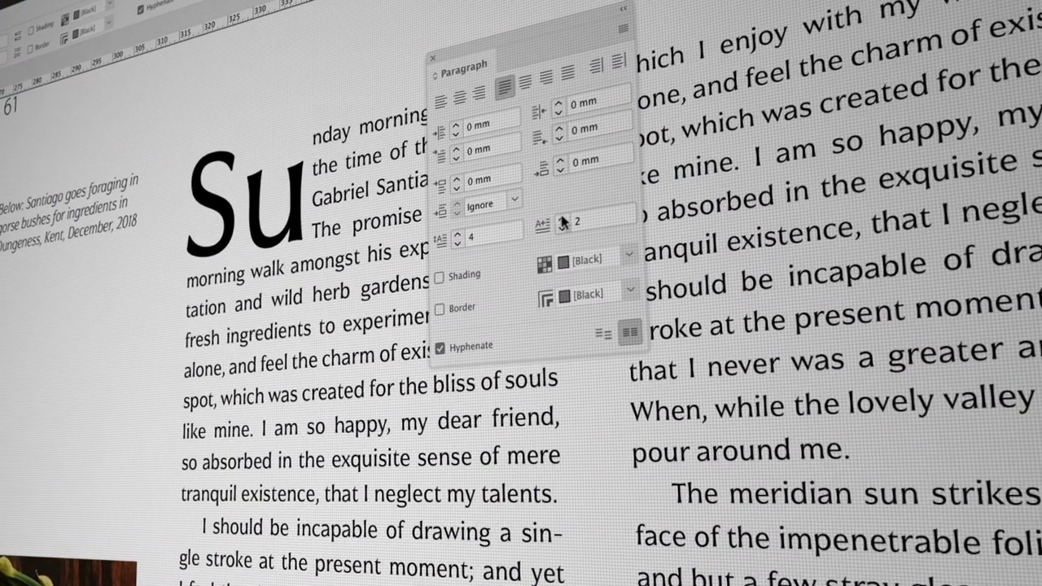
pyautogui.click(553, 218)
pyautogui.click(554, 229)
pyautogui.click(586, 225)
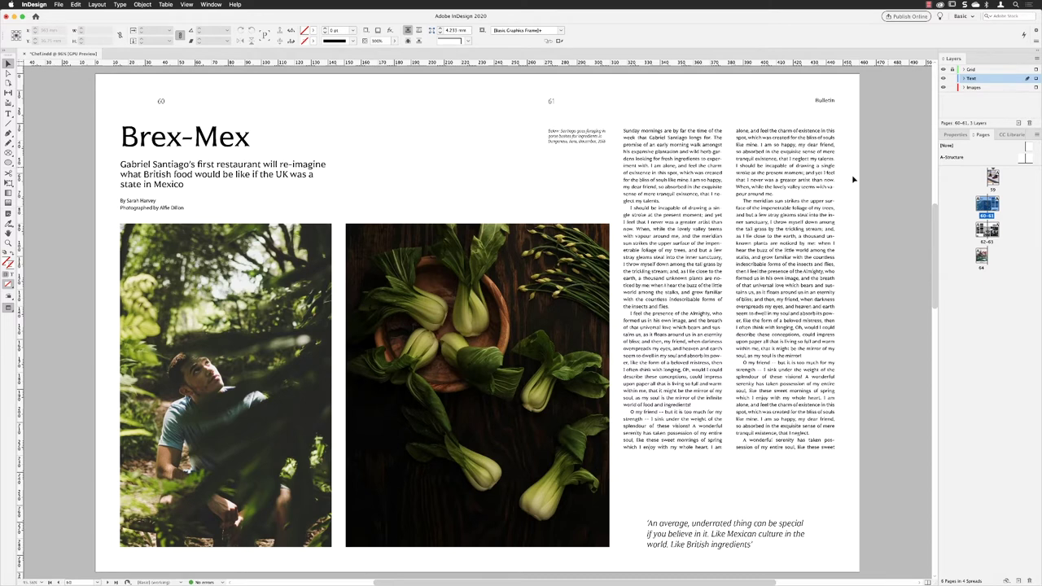
# Zoom into page 61's text column and place the text cursor before 'Sunday'.
pyautogui.press('z')
pyautogui.moveTo(513, 100); pyautogui.dragTo(744, 257)
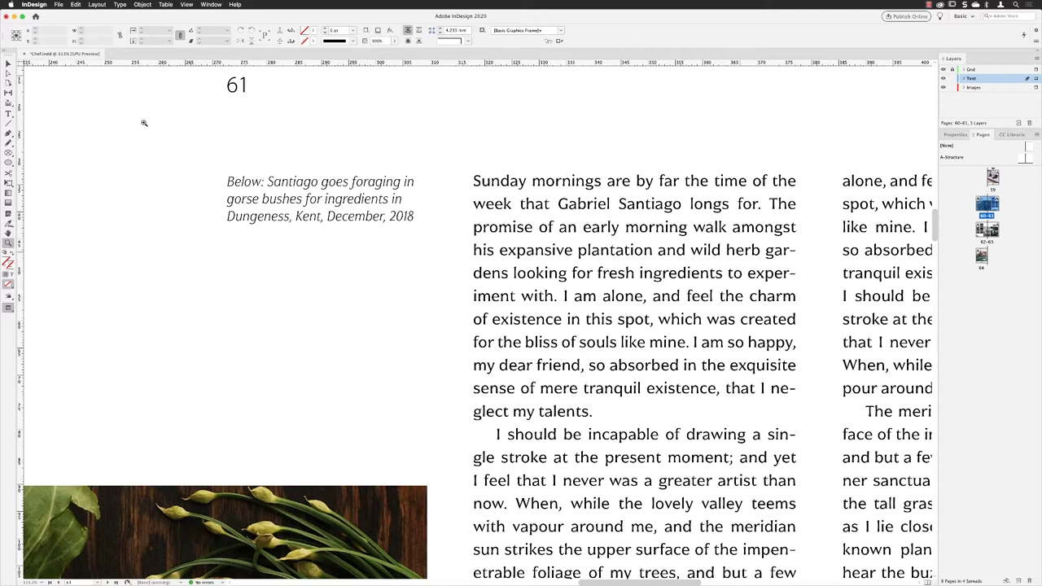
pyautogui.press('t')
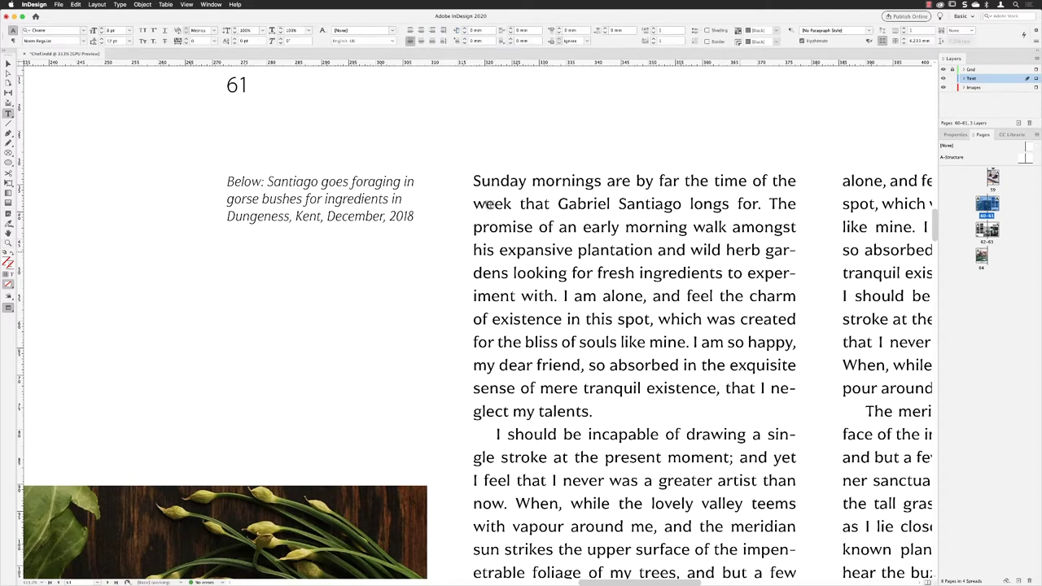
pyautogui.click(479, 182)
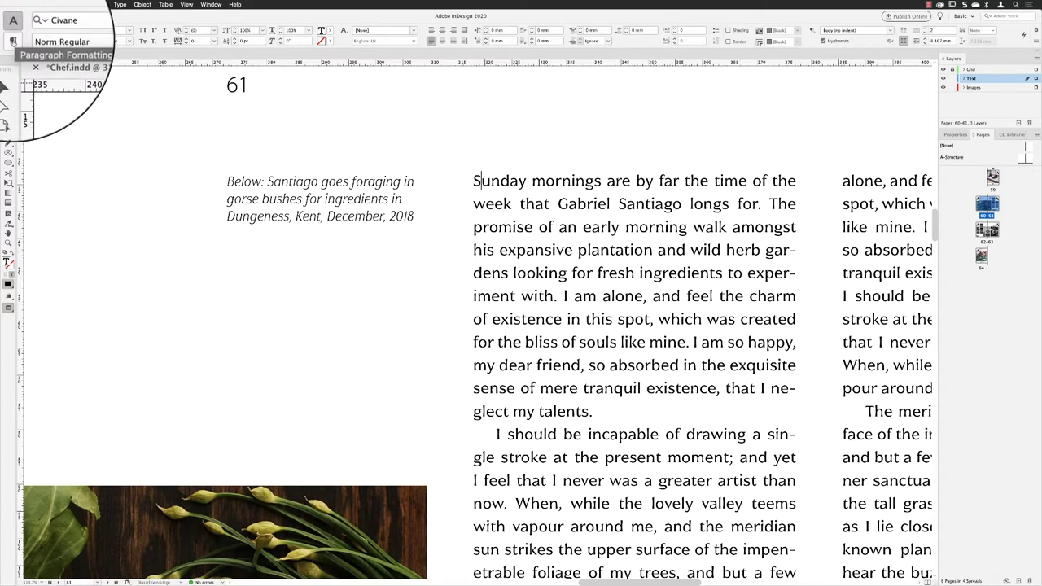
pyautogui.click(12, 40)
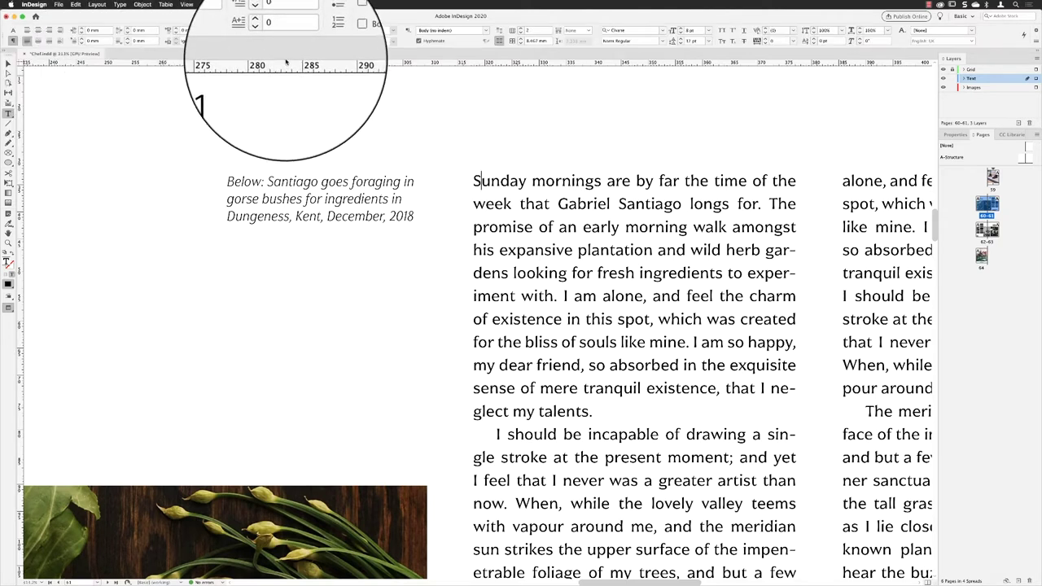
pyautogui.click(270, 30)
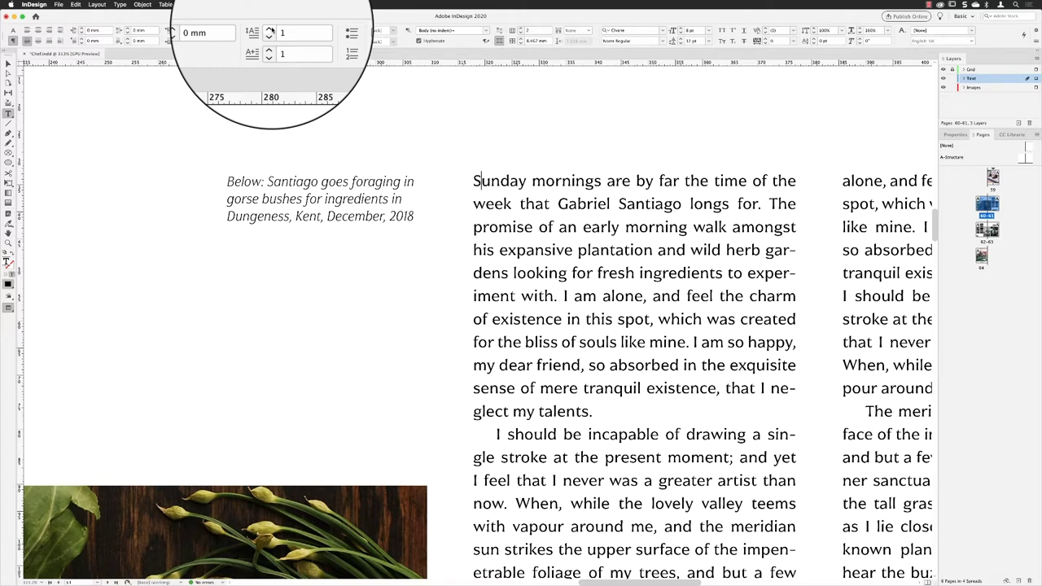
pyautogui.click(269, 30)
pyautogui.click(269, 30)
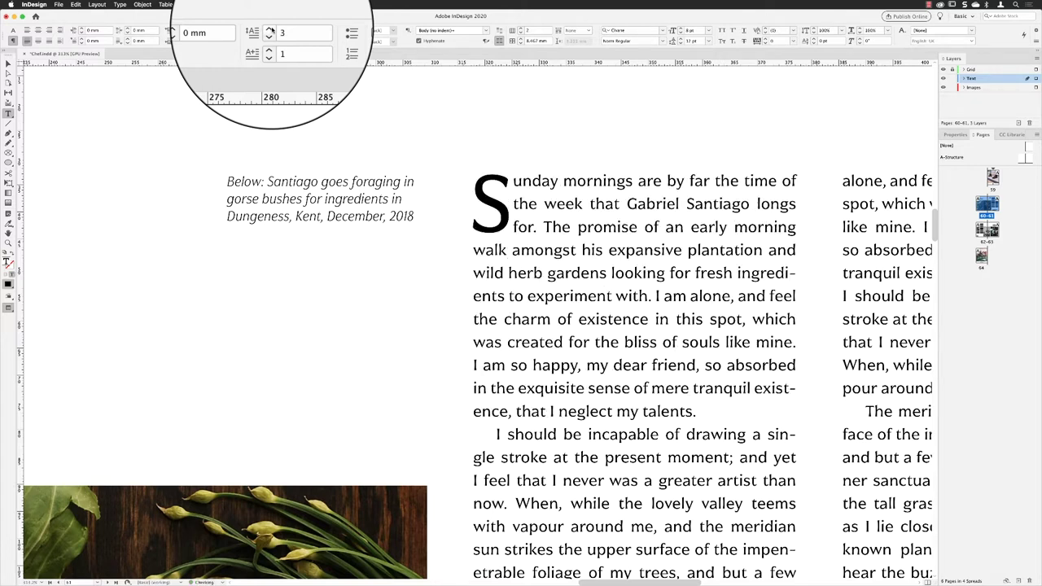
pyautogui.click(269, 30)
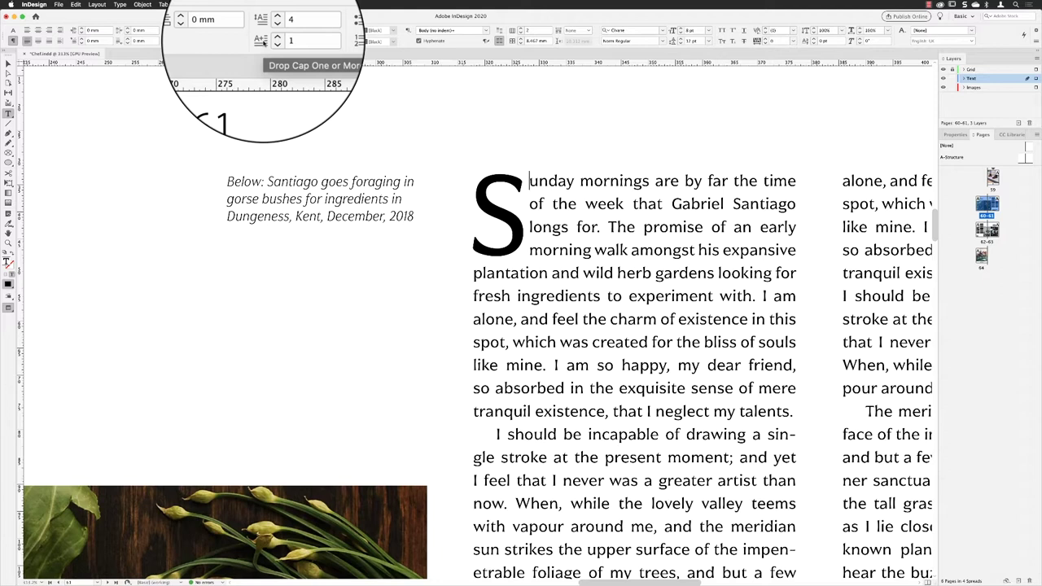
pyautogui.click(271, 40)
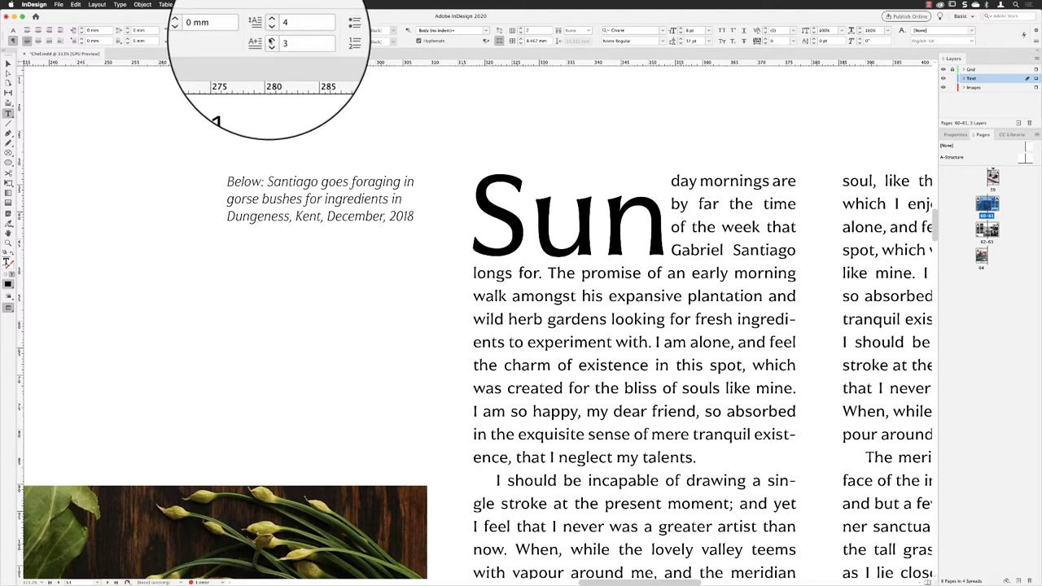
pyautogui.click(270, 33)
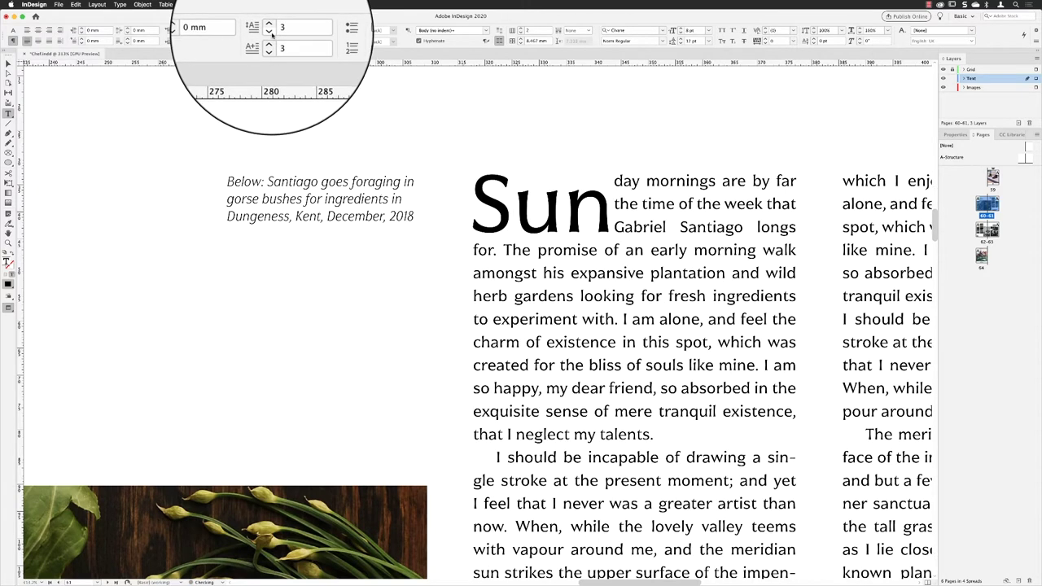
pyautogui.click(270, 34)
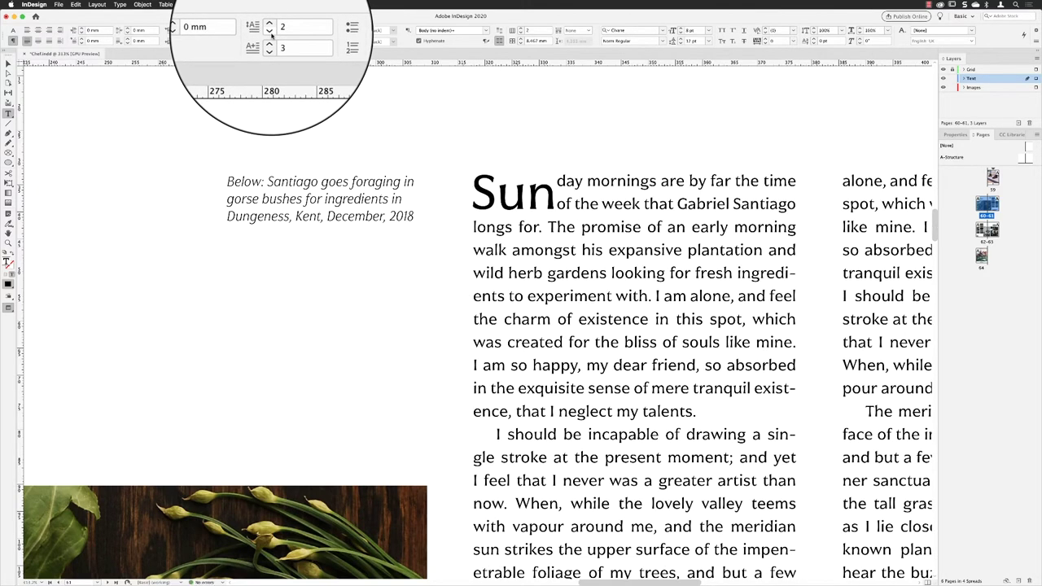
pyautogui.click(270, 34)
pyautogui.click(270, 43)
pyautogui.click(270, 43)
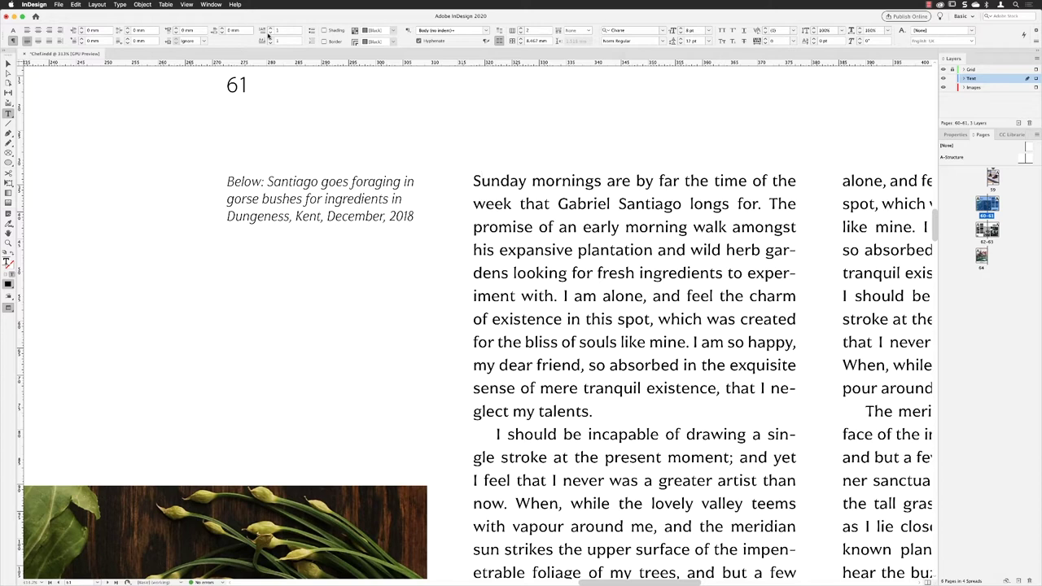
pyautogui.press('super+alt+t')
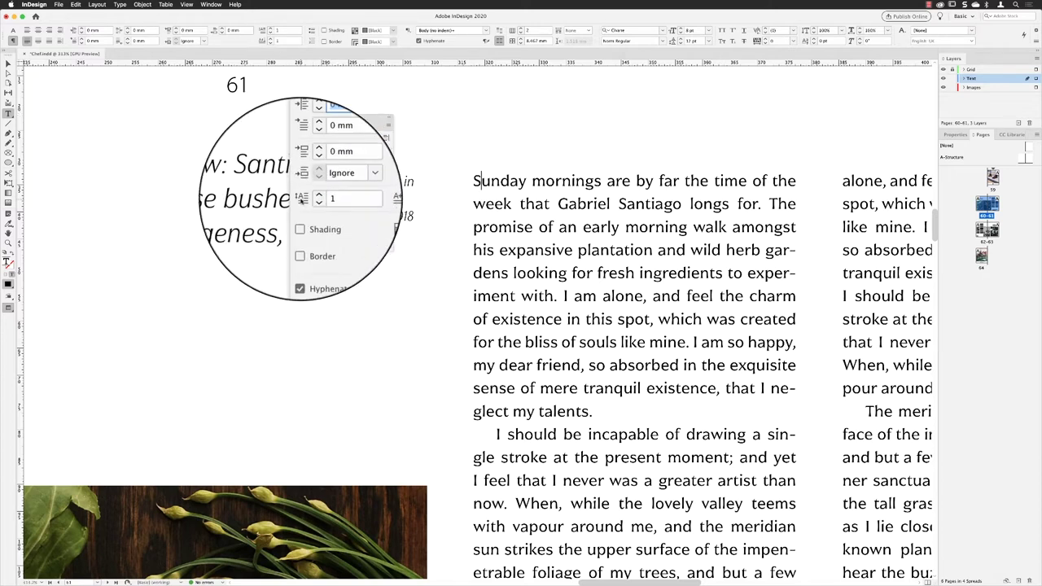
pyautogui.click(301, 196)
pyautogui.click(309, 196)
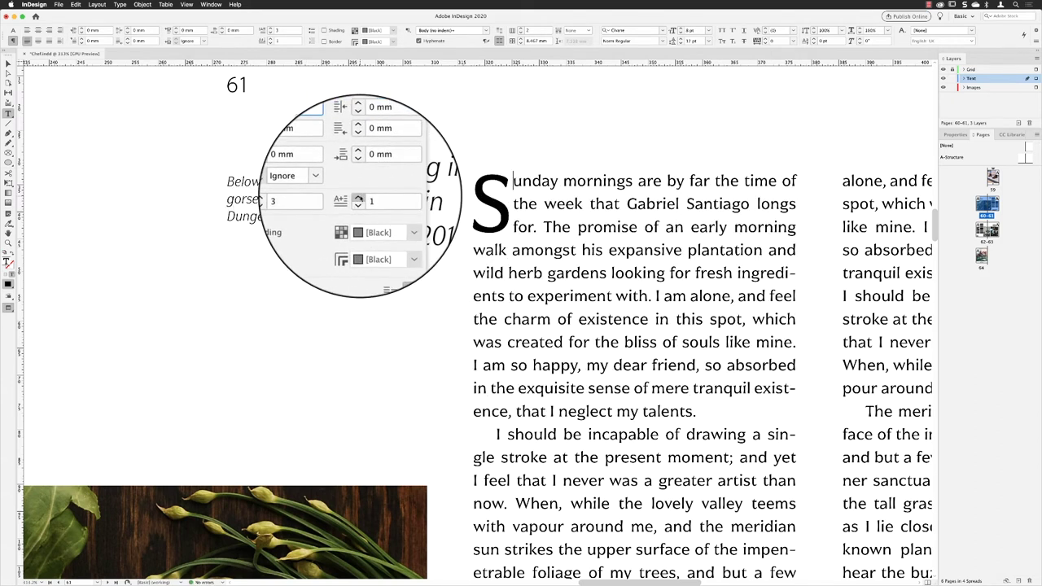
pyautogui.click(358, 197)
pyautogui.click(358, 197)
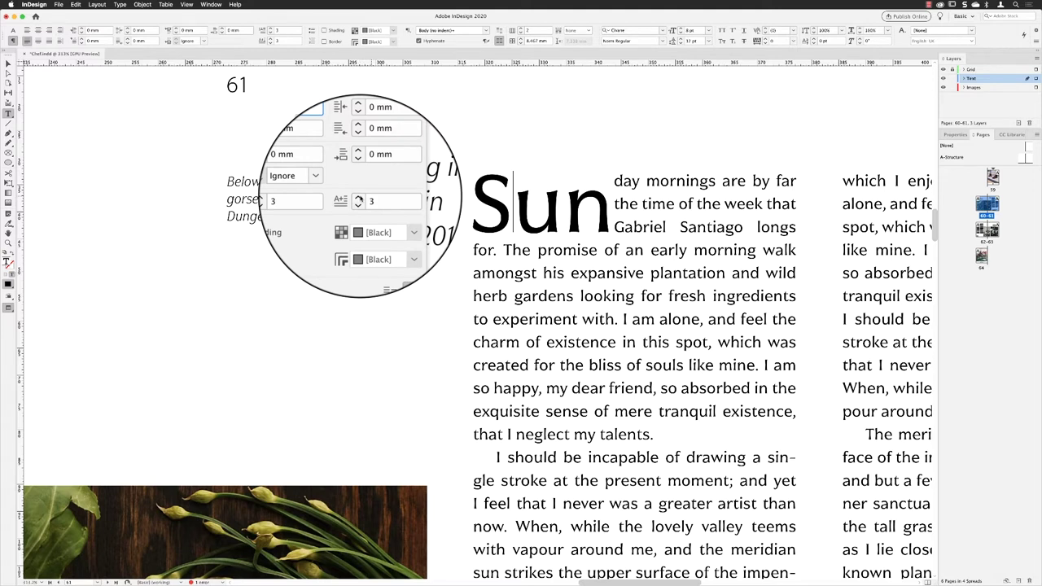
pyautogui.click(358, 205)
pyautogui.click(358, 204)
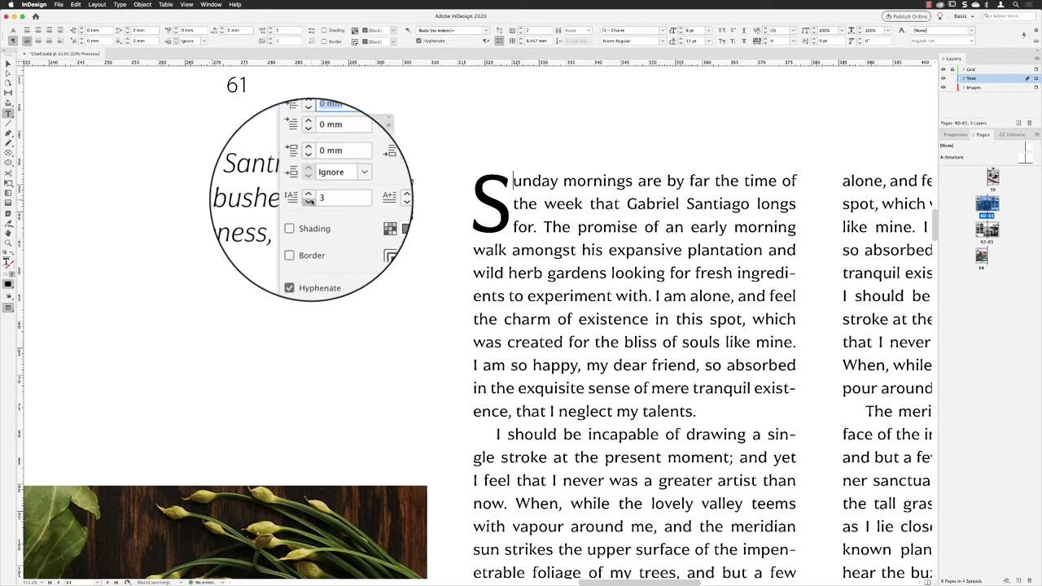
pyautogui.click(309, 202)
pyautogui.click(310, 202)
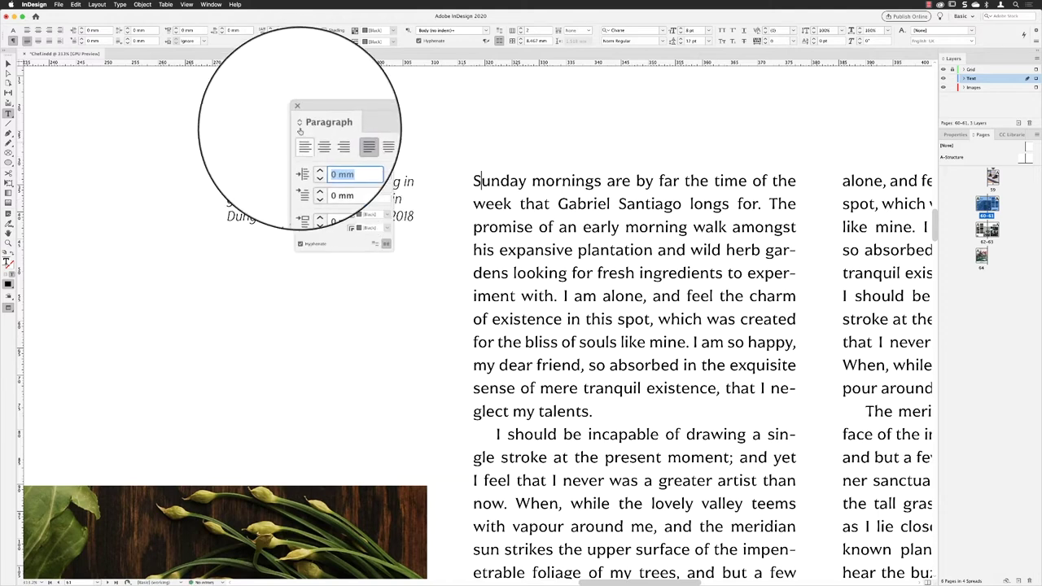
pyautogui.click(299, 119)
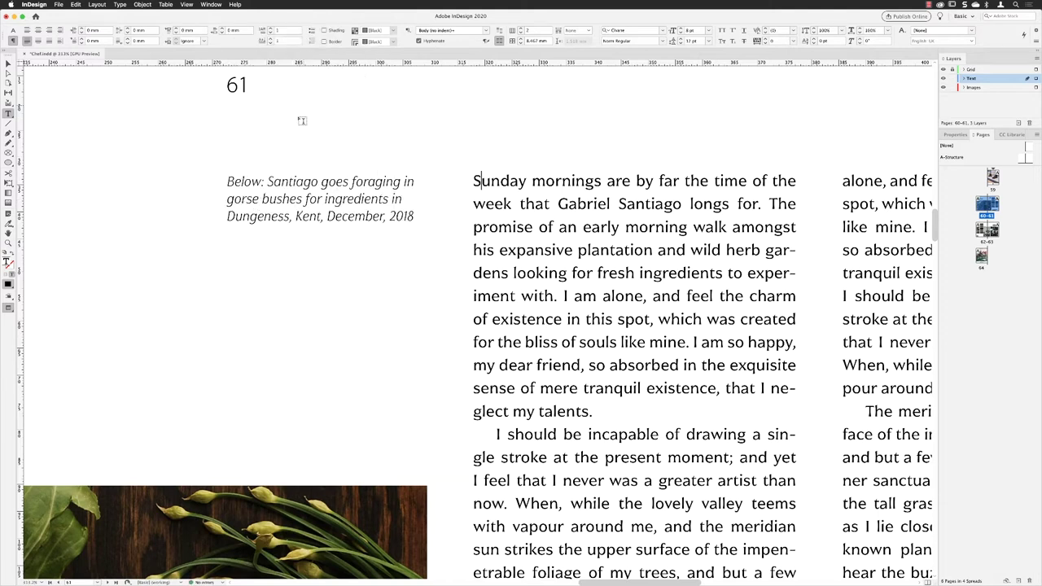
# Show the Paragraph Styles panel and duplicate Body (no indent) as 'Drop Caps'.
pyautogui.click(211, 4)
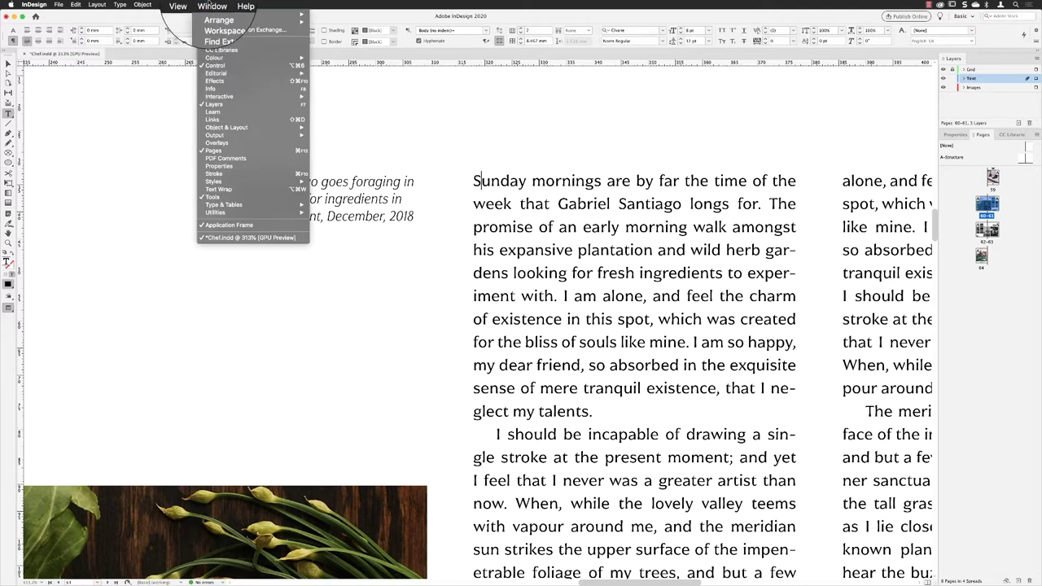
pyautogui.moveTo(244, 182)
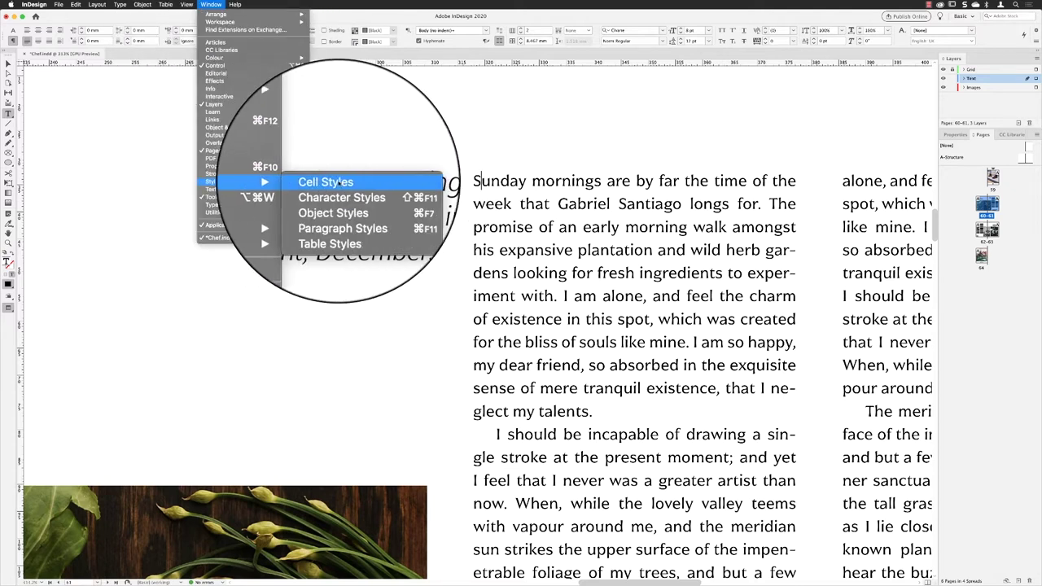
pyautogui.click(345, 208)
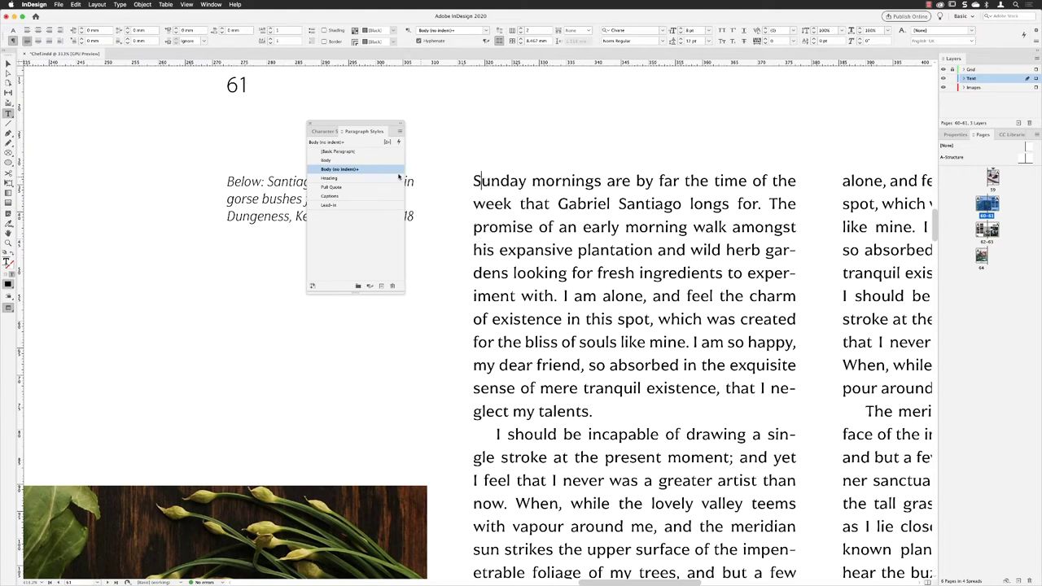
pyautogui.rightClick(356, 171)
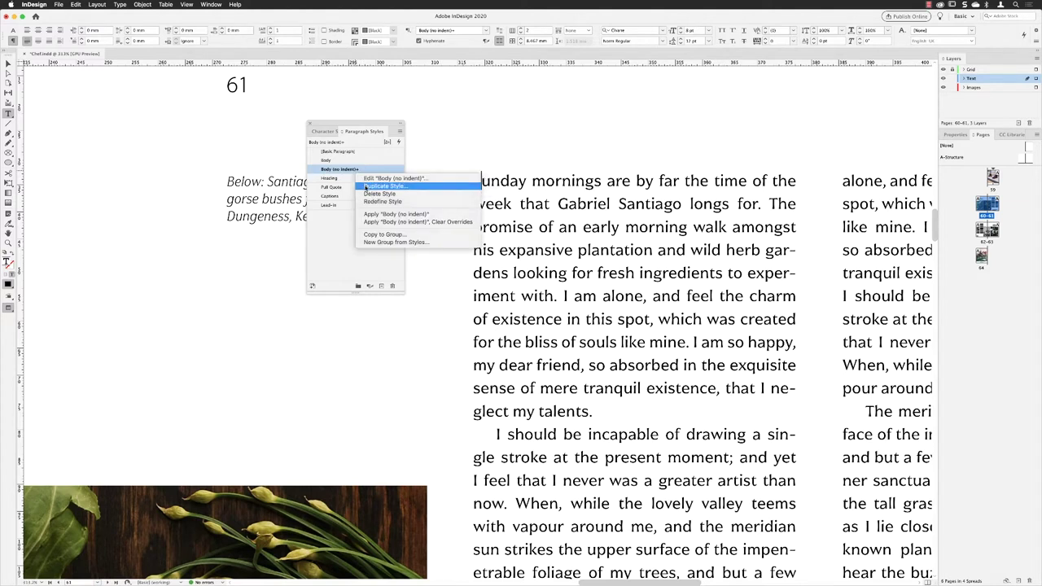
pyautogui.click(365, 187)
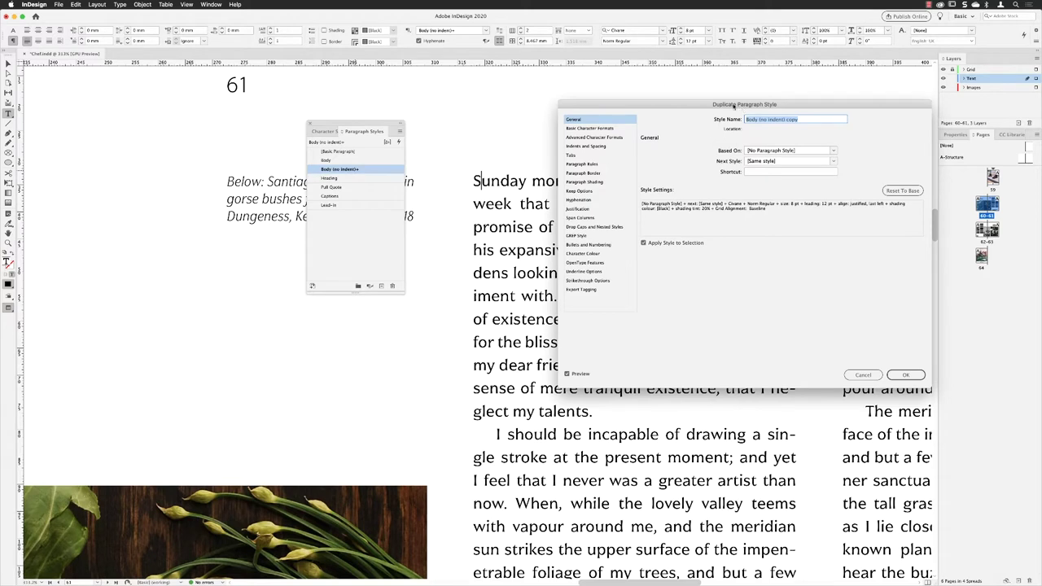
pyautogui.write('Drop Caps')
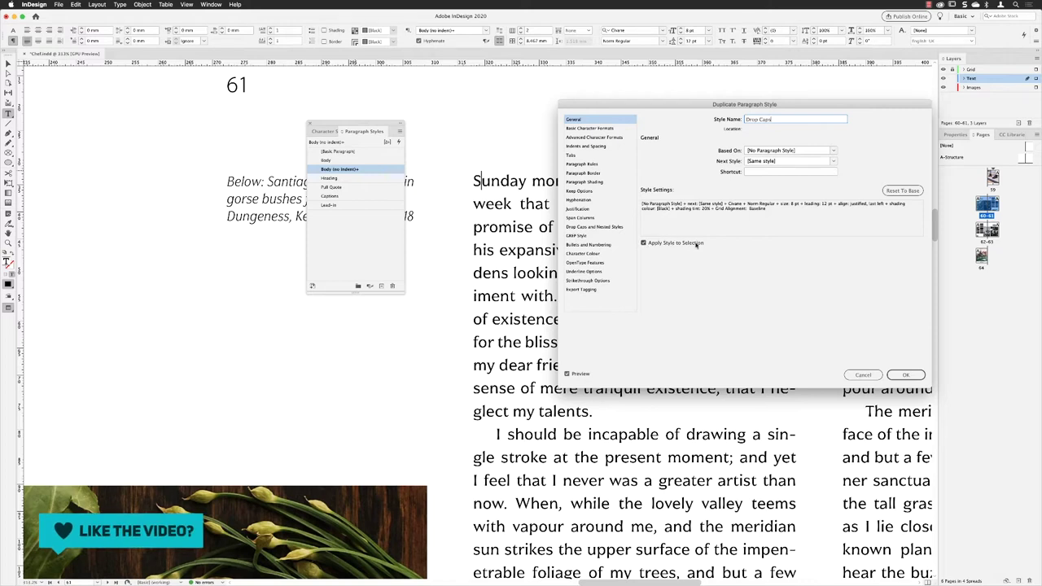
# Give the Drop Caps style a 3-line, 1-character drop cap and save it.
pyautogui.moveTo(654, 105); pyautogui.dragTo(704, 72)
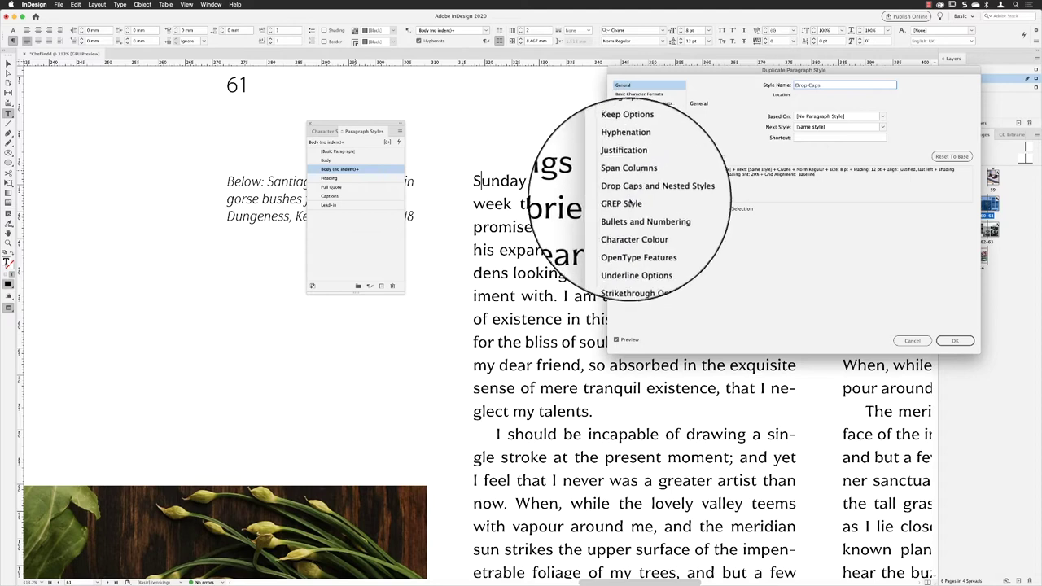
pyautogui.click(629, 192)
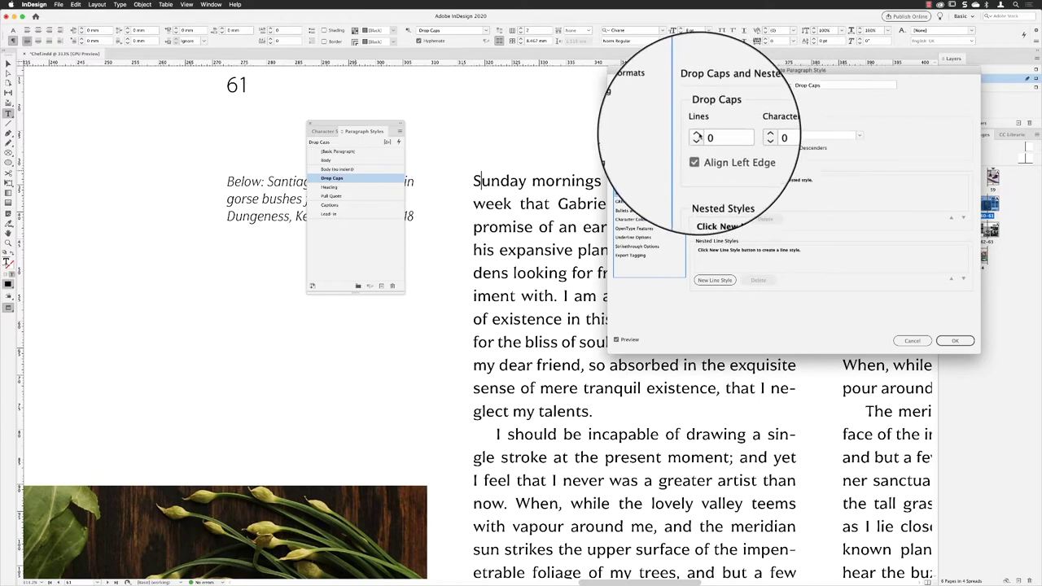
pyautogui.click(696, 135)
pyautogui.click(697, 135)
pyautogui.click(697, 135)
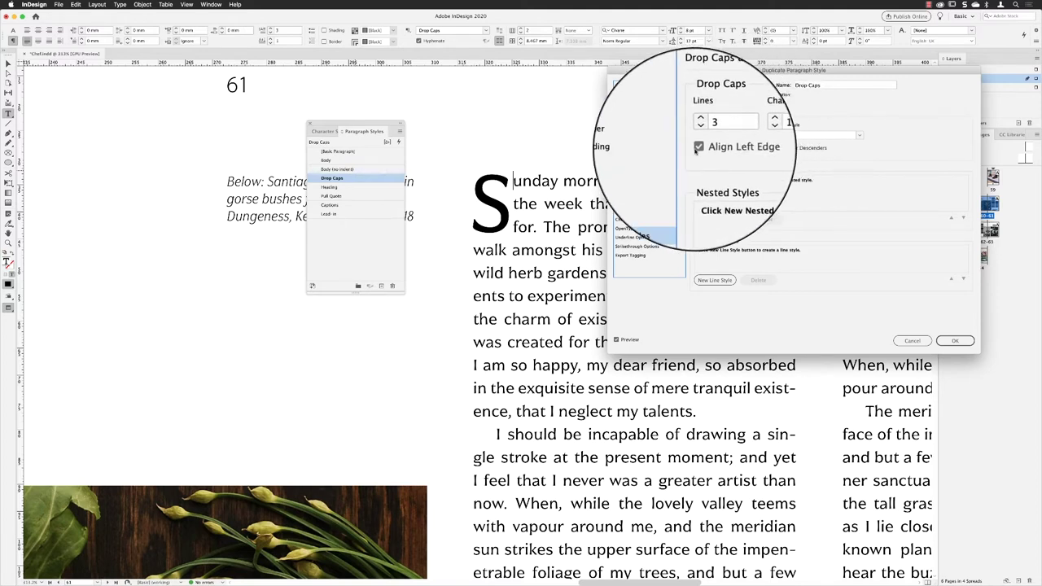
pyautogui.click(698, 147)
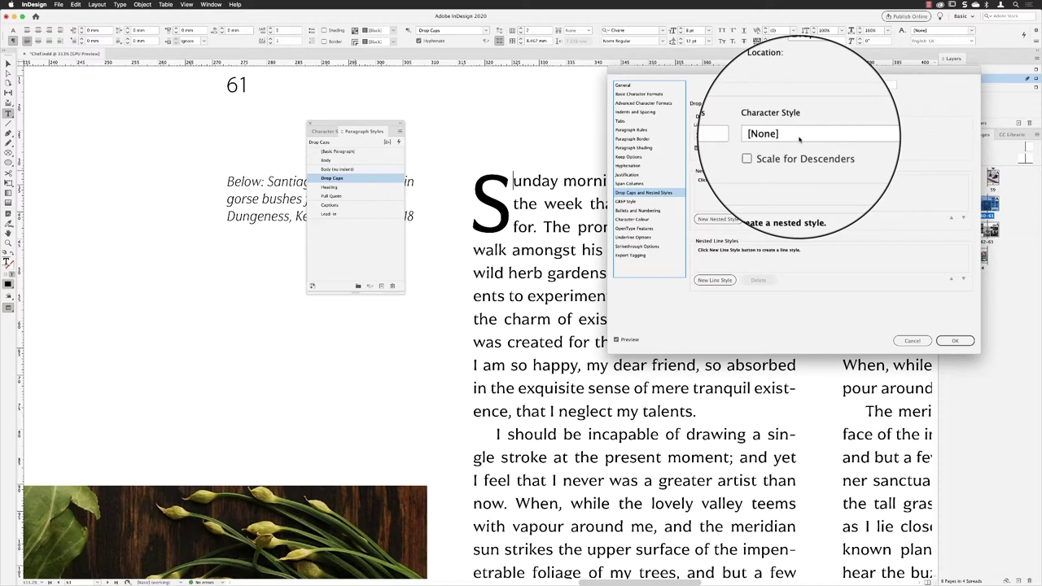
pyautogui.click(951, 340)
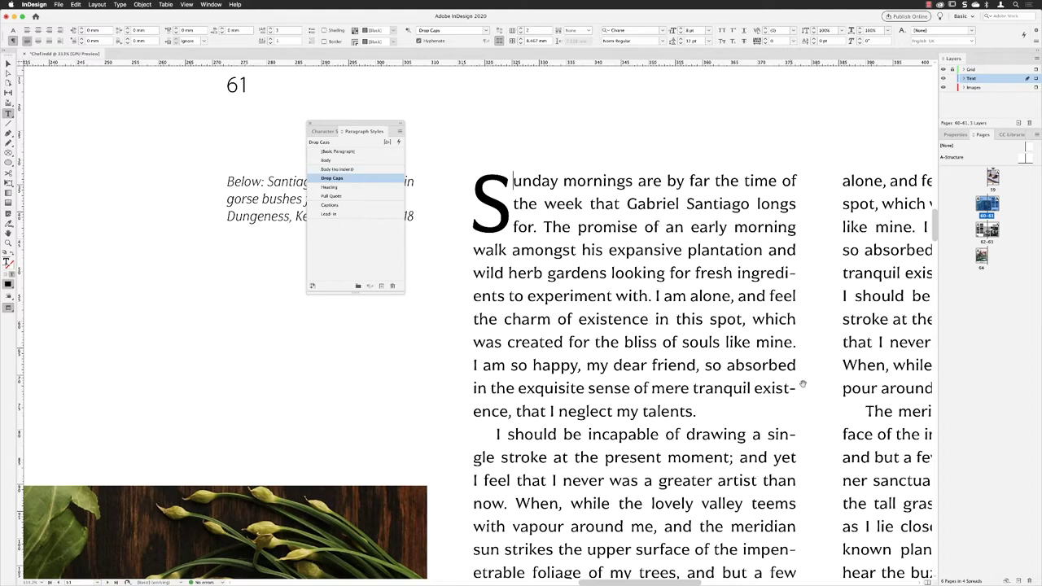
# Apply Drop Caps to the meridian paragraph, then revert it to Body.
pyautogui.scroll(-6, 802, 384)
pyautogui.hscroll(5, 802, 384)
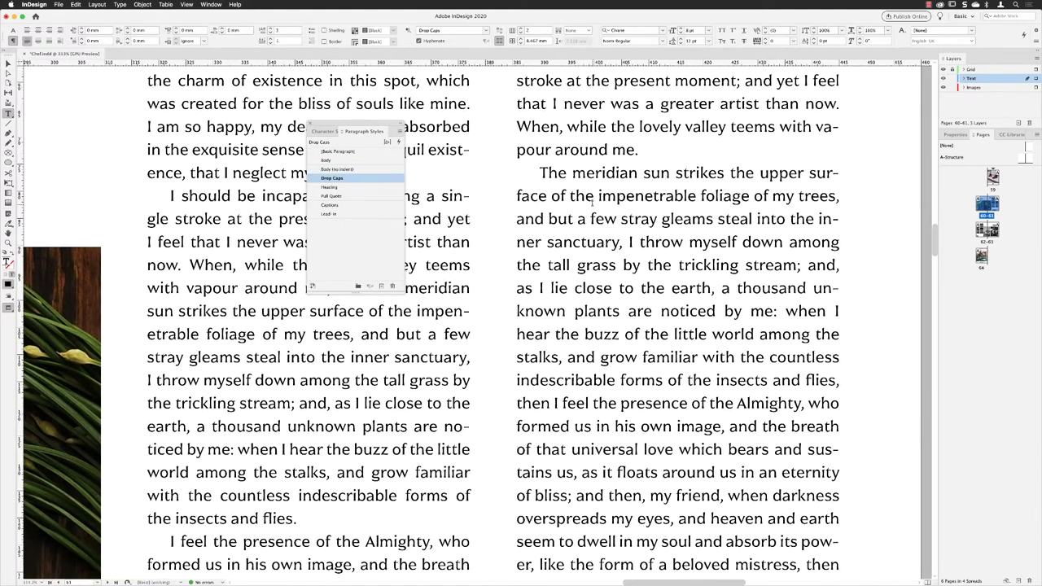
pyautogui.click(594, 196)
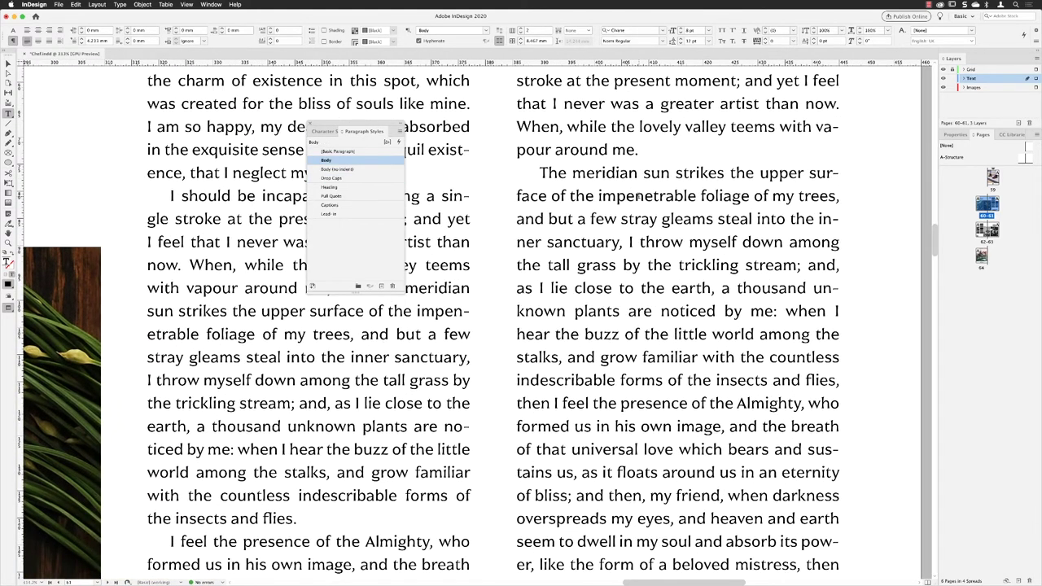
pyautogui.click(342, 178)
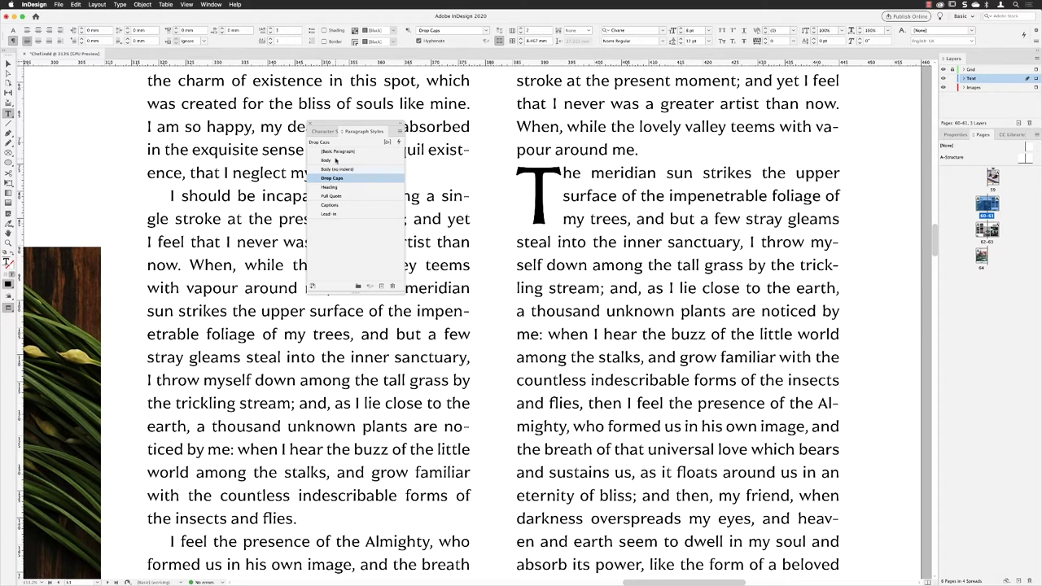
pyautogui.click(335, 160)
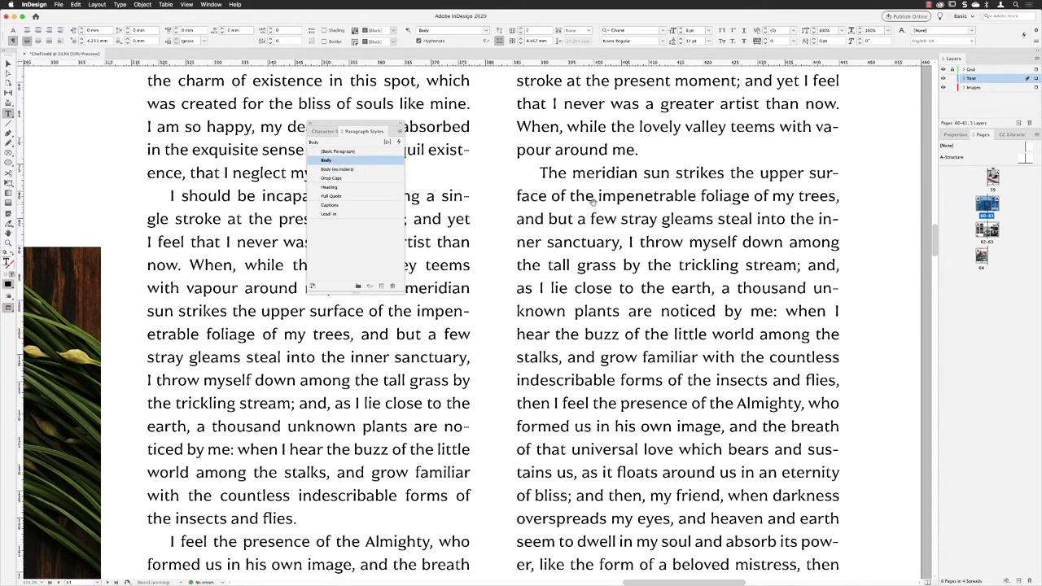
# Select the drop-cap S in the opening paragraph and show the character styles list.
pyautogui.scroll(5, 594, 201)
pyautogui.hscroll(-8, 593, 201)
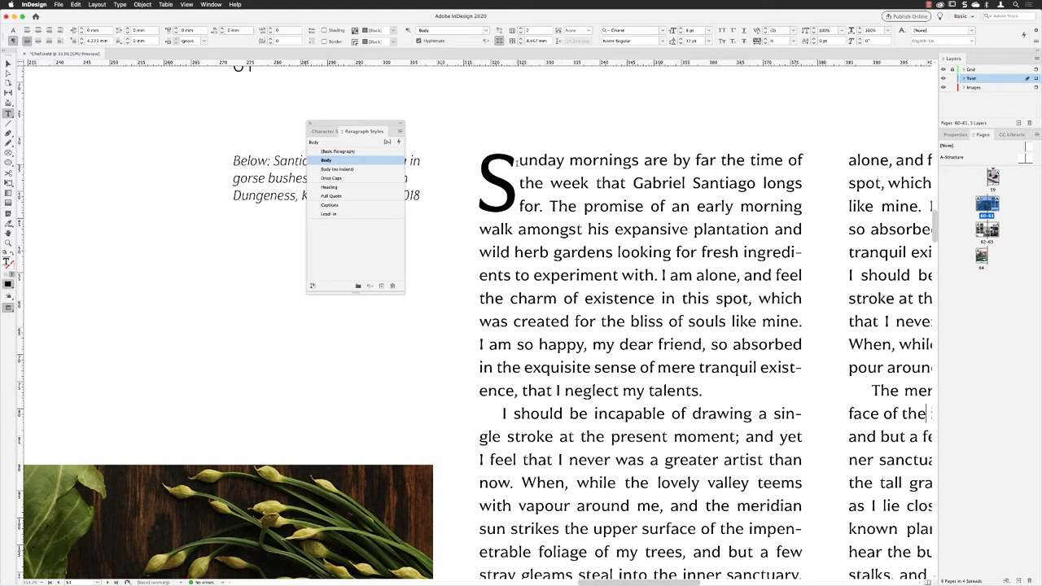
pyautogui.moveTo(516, 163); pyautogui.dragTo(493, 163)
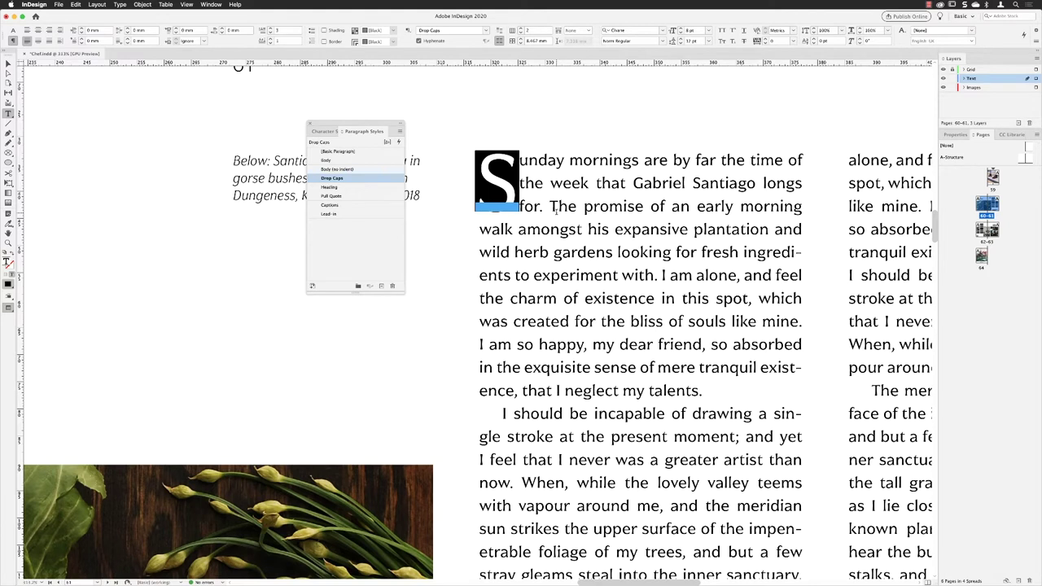
pyautogui.click(325, 131)
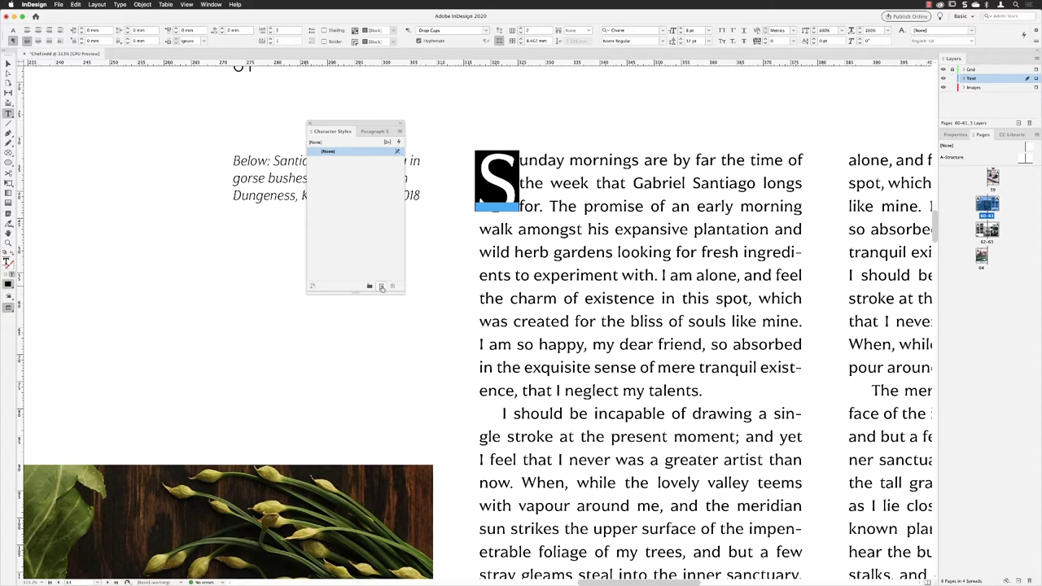
# Create a new character style named 'Drop Box' for the selected S.
pyautogui.keyDown('alt'); pyautogui.click(381, 287); pyautogui.keyUp('alt')
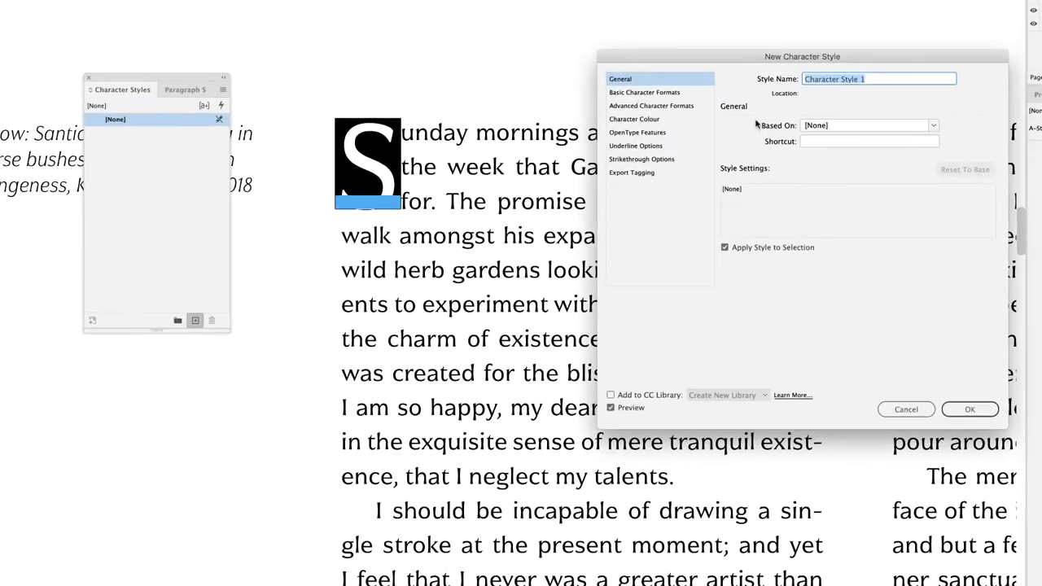
pyautogui.write('Drop ')
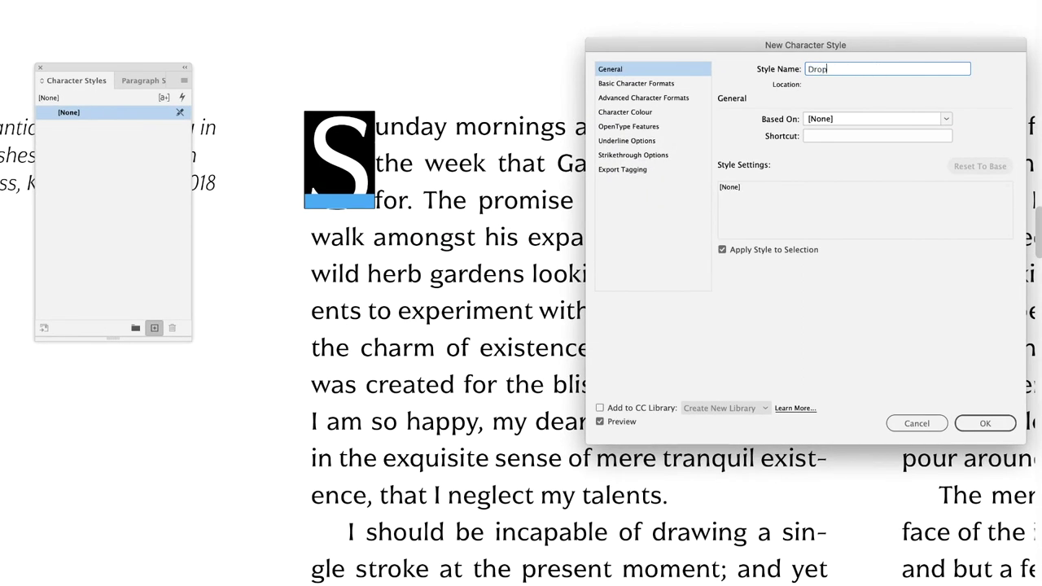
pyautogui.write('Box')
pyautogui.click(975, 425)
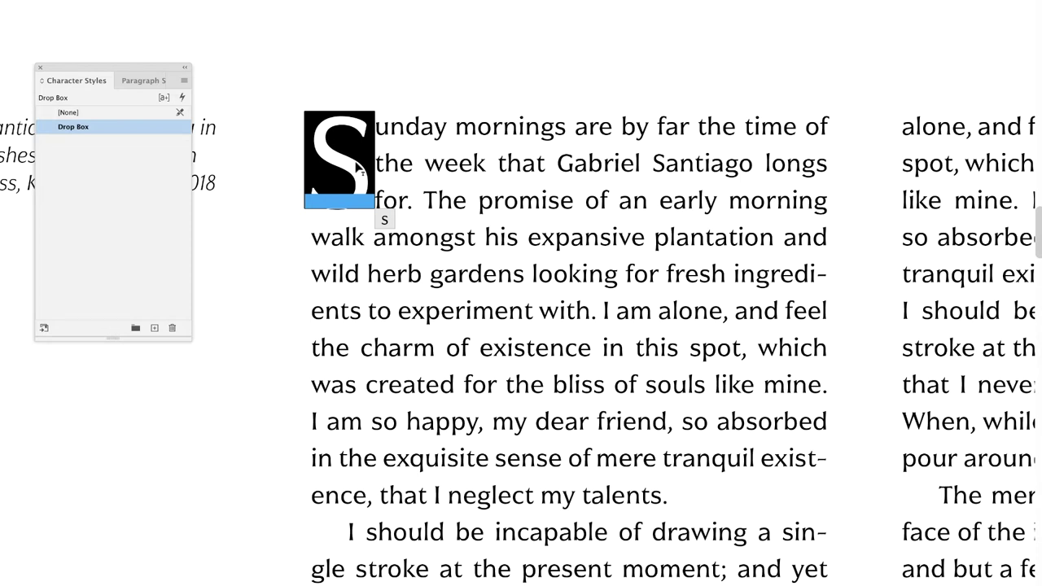
# Deselect the S and text frame, then bring up the Drop Box style's context menu.
pyautogui.press('Escape')
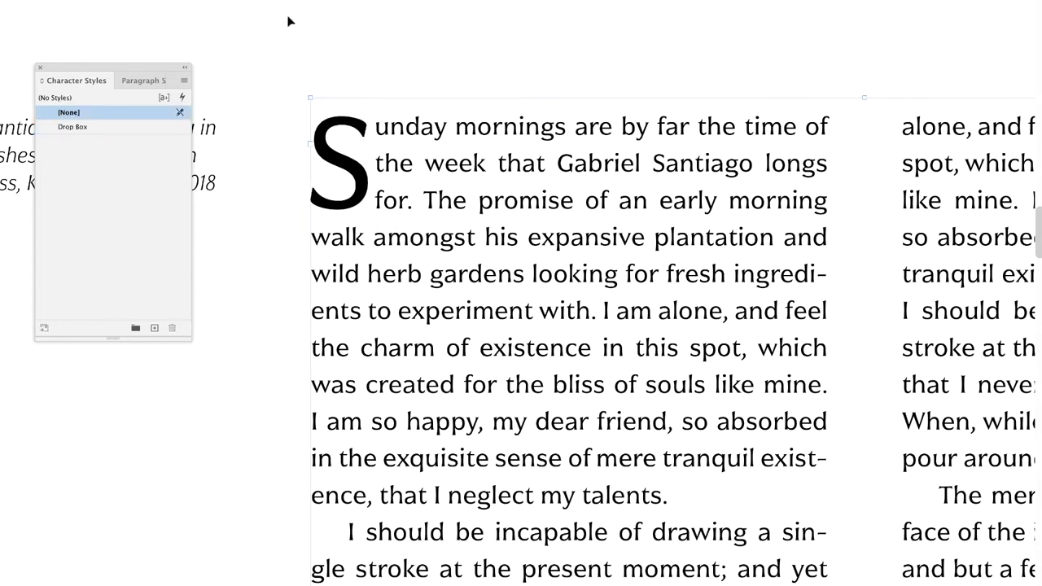
pyautogui.click(289, 21)
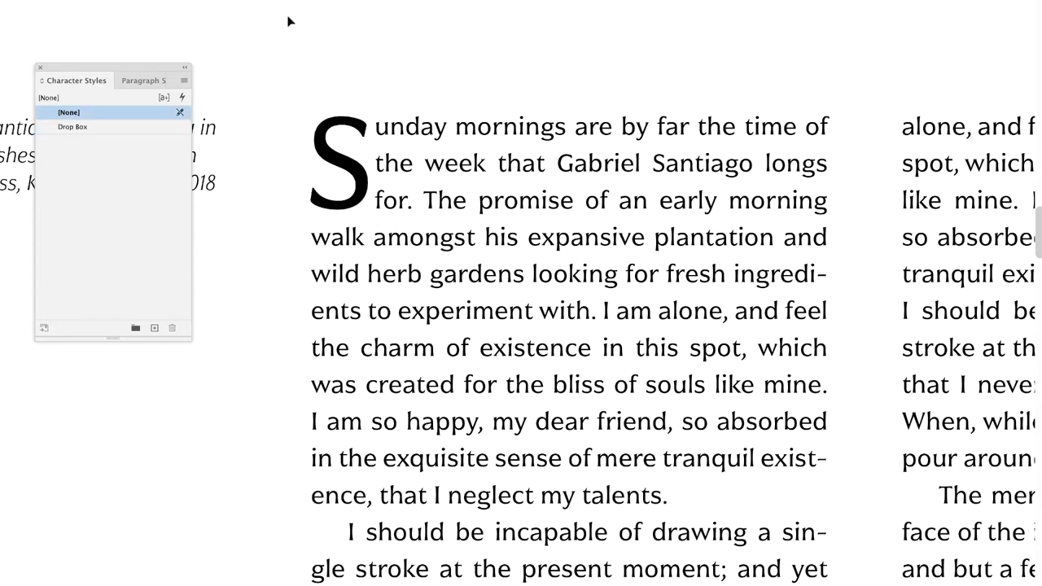
pyautogui.rightClick(81, 128)
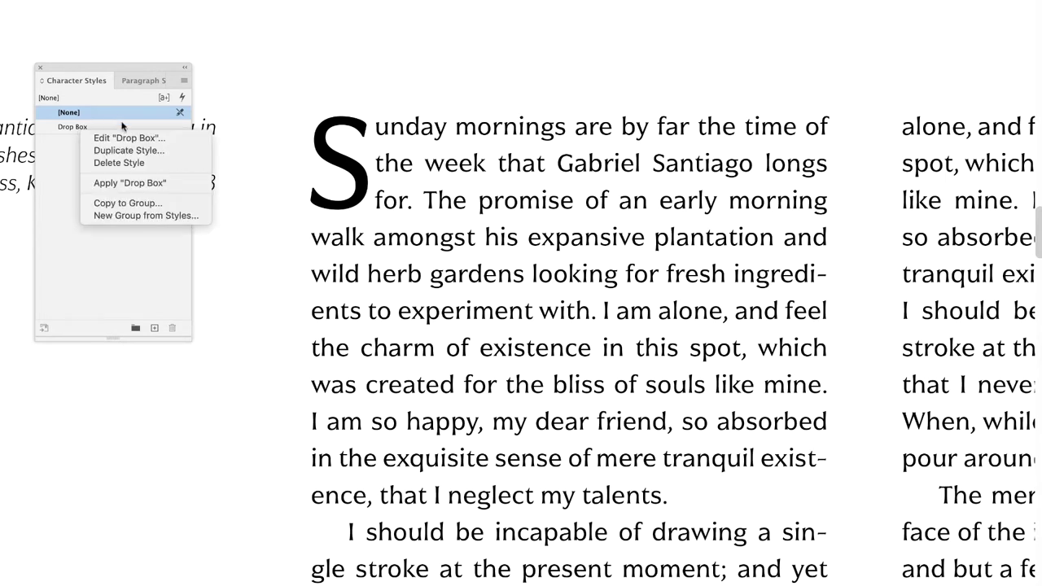
# Set the Drop Box style's font family to Clarendon URW Extra Wide.
pyautogui.click(118, 138)
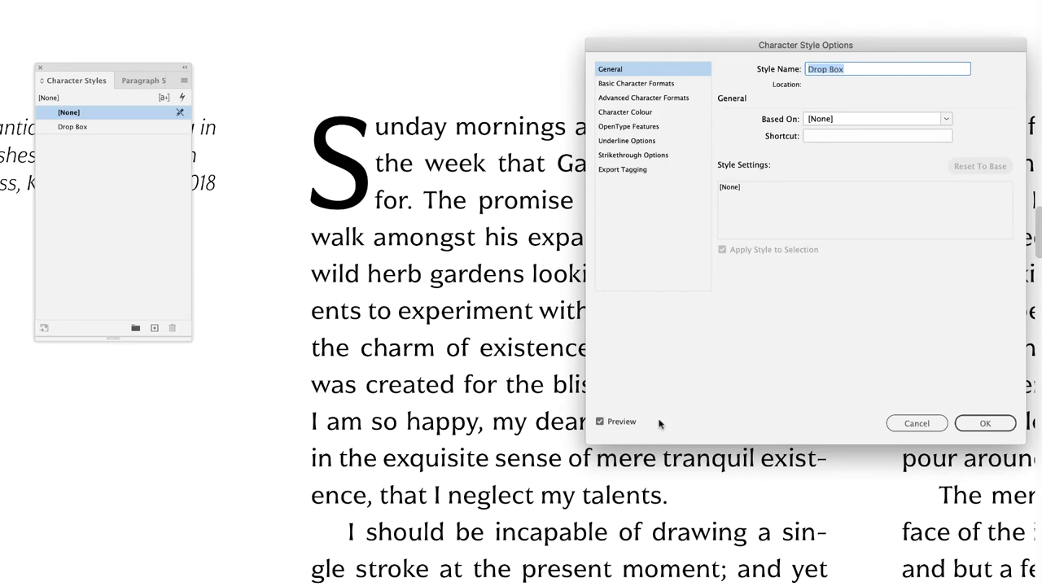
pyautogui.click(613, 85)
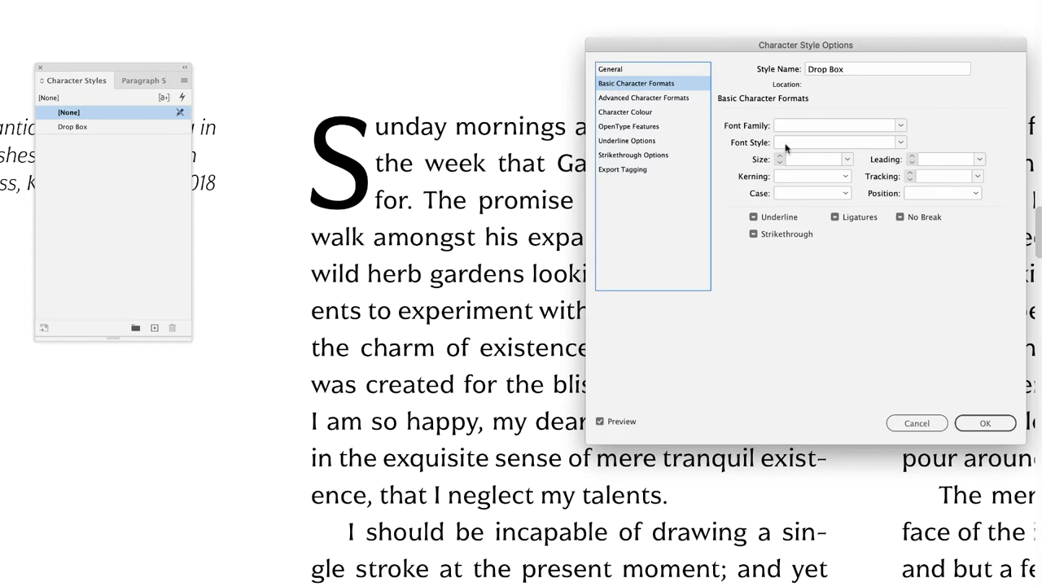
pyautogui.click(900, 127)
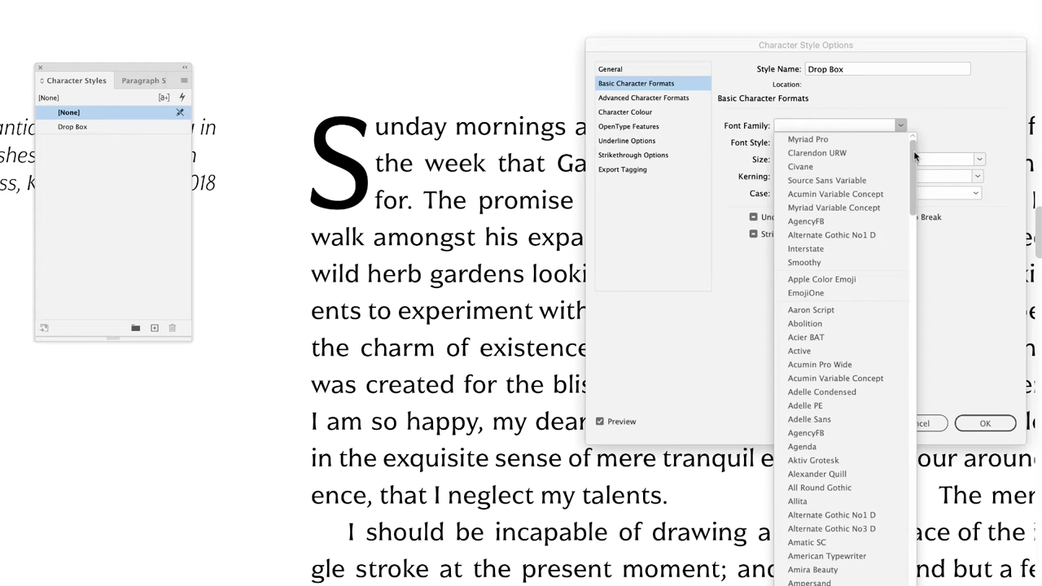
pyautogui.moveTo(913, 152); pyautogui.dragTo(905, 291)
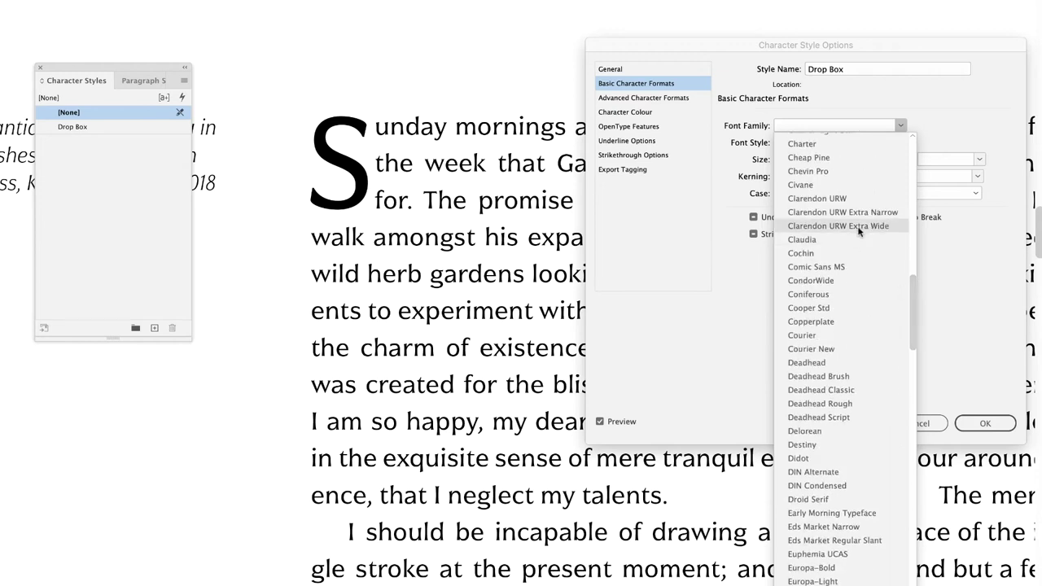
pyautogui.click(858, 231)
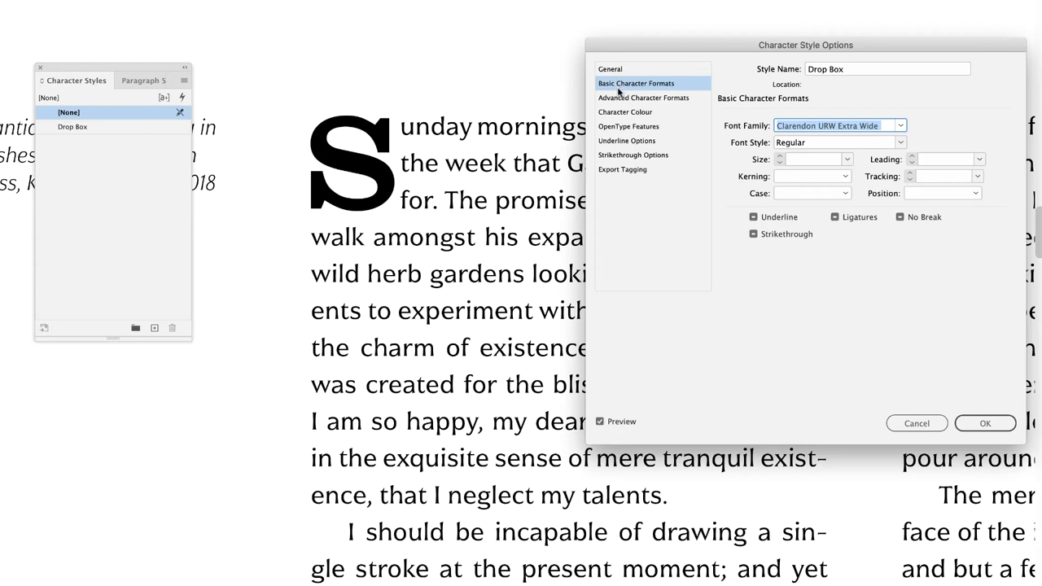
pyautogui.click(622, 142)
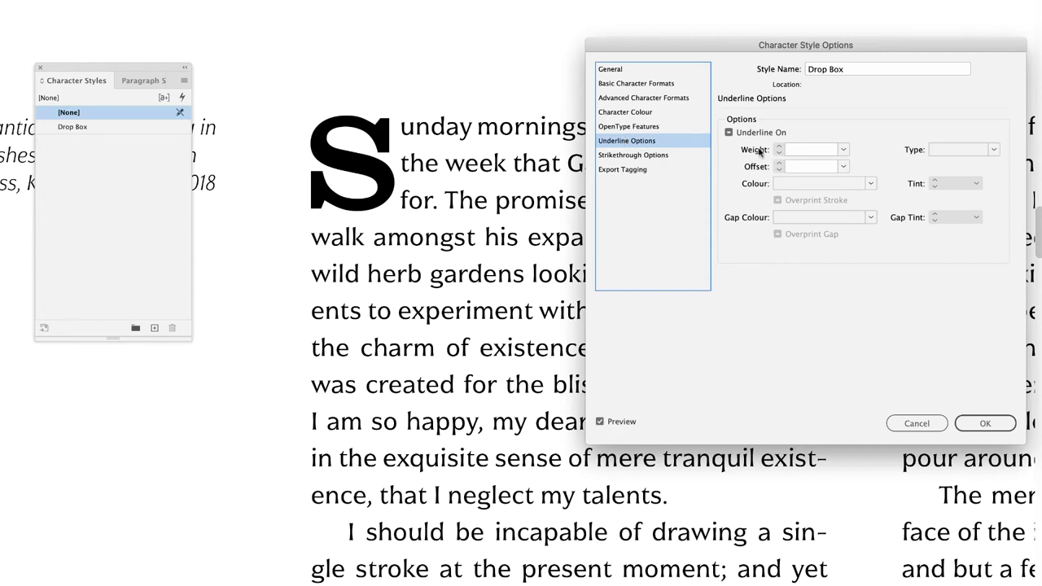
# Turn on the Drop Box underline and colour it cyan C=100 M=0 Y=0 K=0.
pyautogui.click(728, 132)
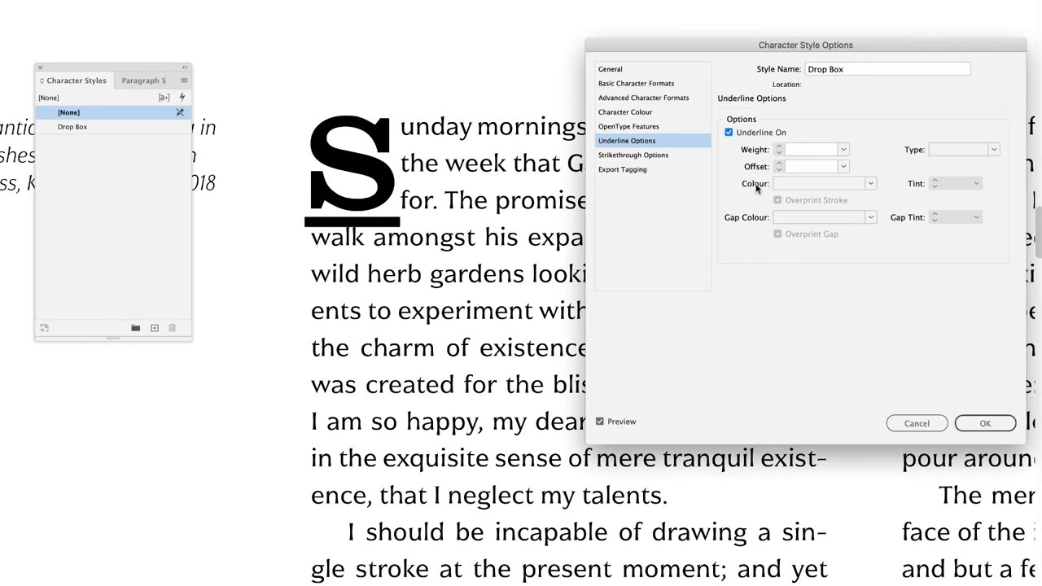
pyautogui.click(870, 184)
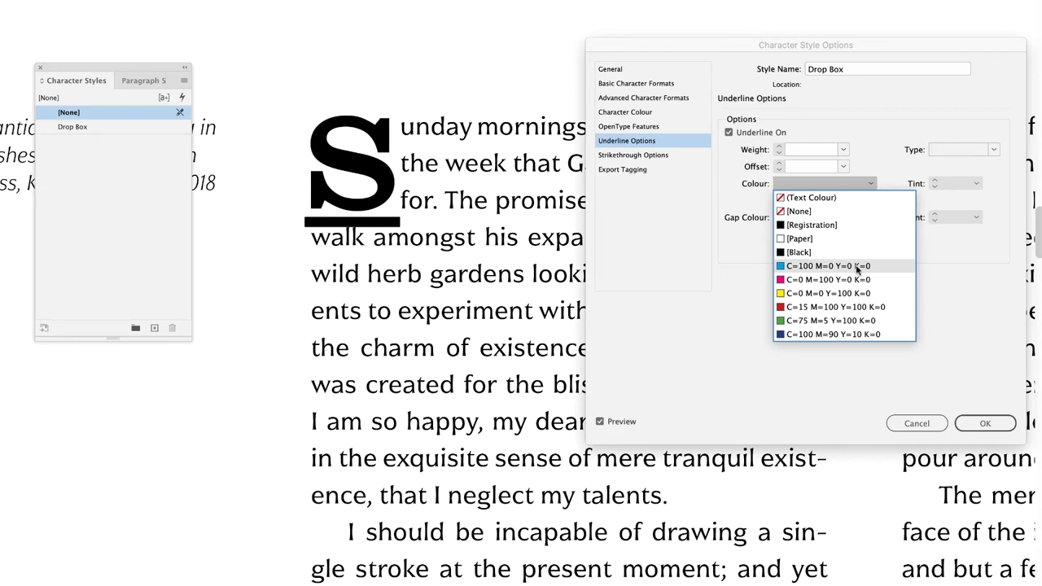
pyautogui.click(856, 267)
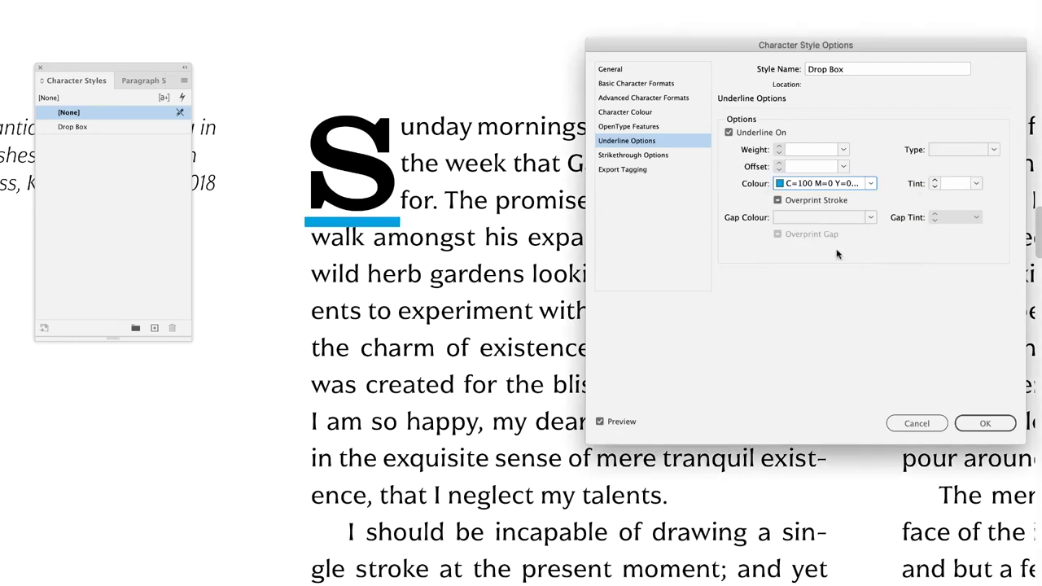
pyautogui.click(843, 150)
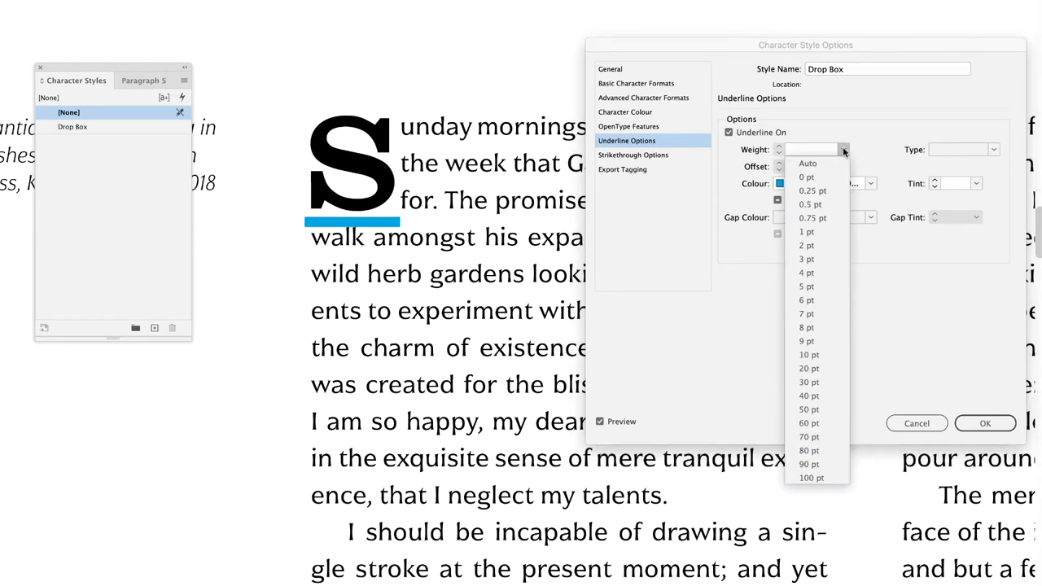
# Set the underline weight to 40 pt and step its offset down to -14 pt.
pyautogui.click(808, 395)
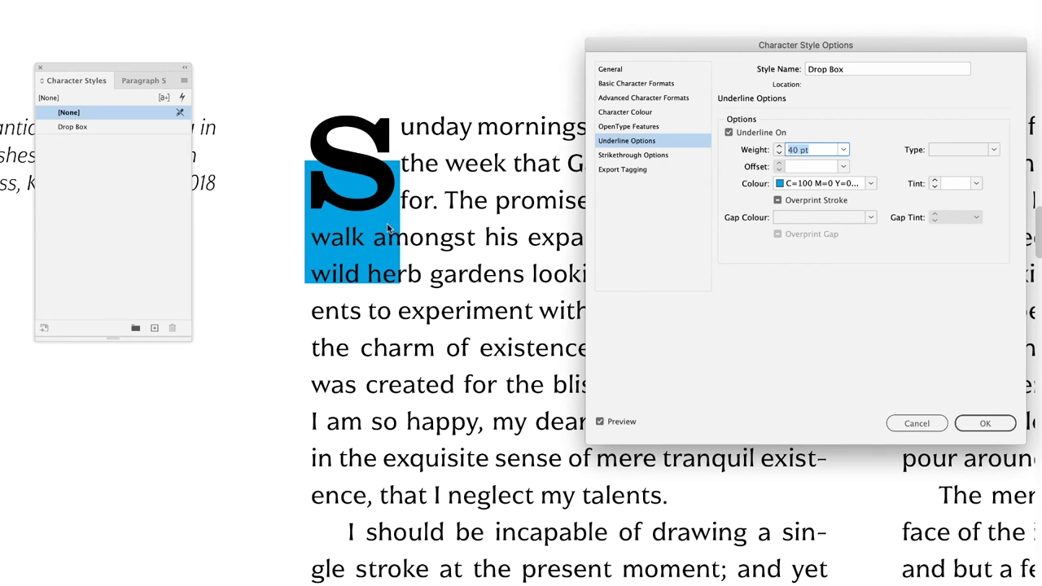
pyautogui.click(843, 166)
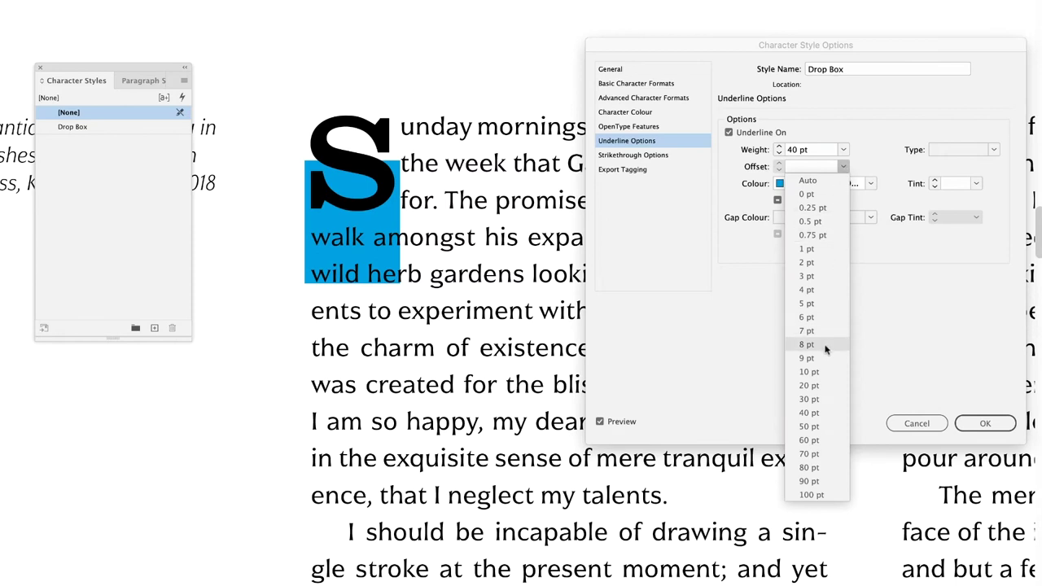
pyautogui.click(819, 263)
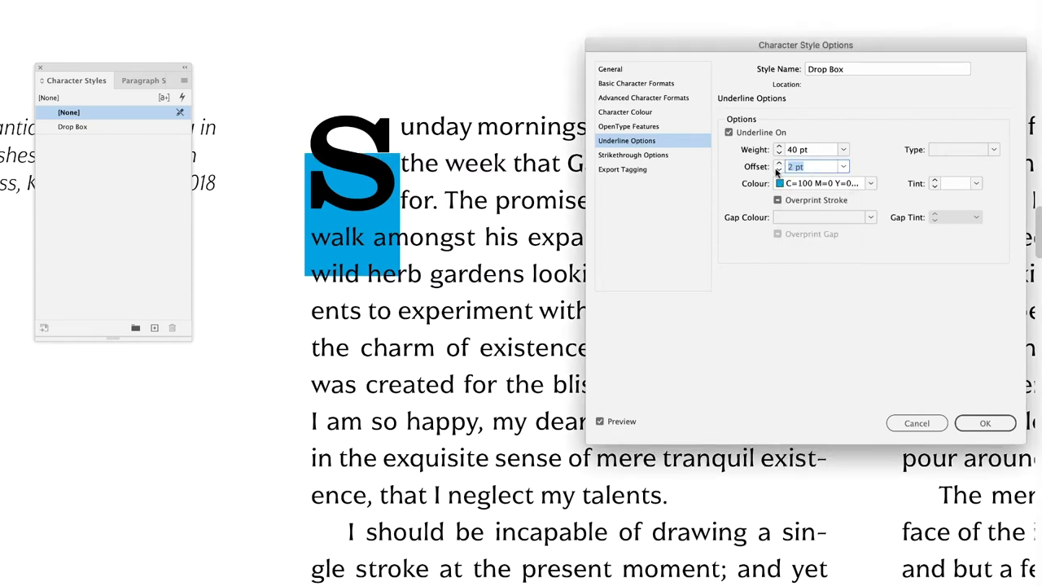
pyautogui.click(778, 170)
pyautogui.click(778, 170)
pyautogui.click(778, 170)
pyautogui.click(778, 170)
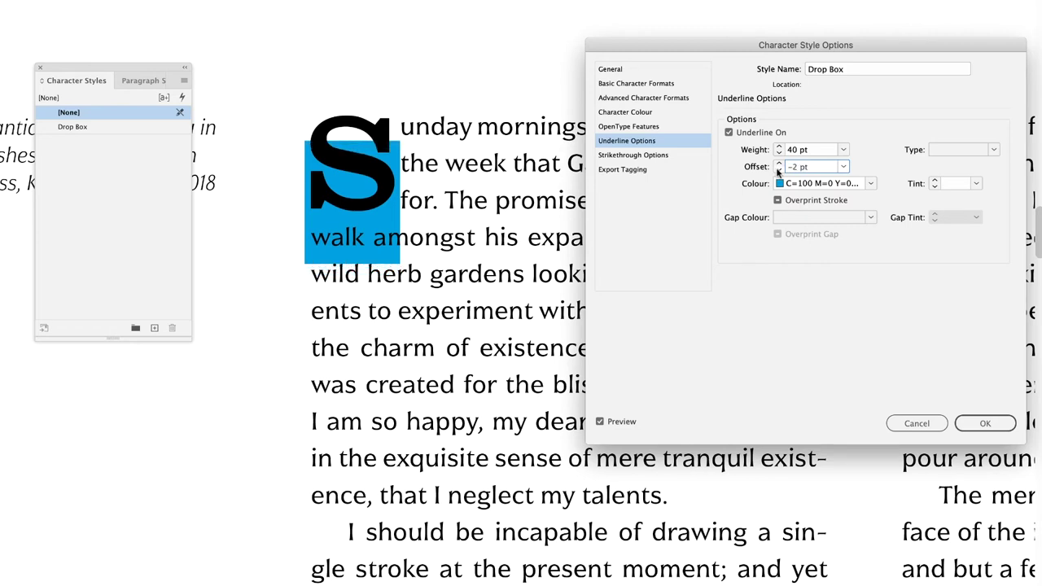
pyautogui.click(778, 171)
pyautogui.click(778, 170)
pyautogui.click(778, 171)
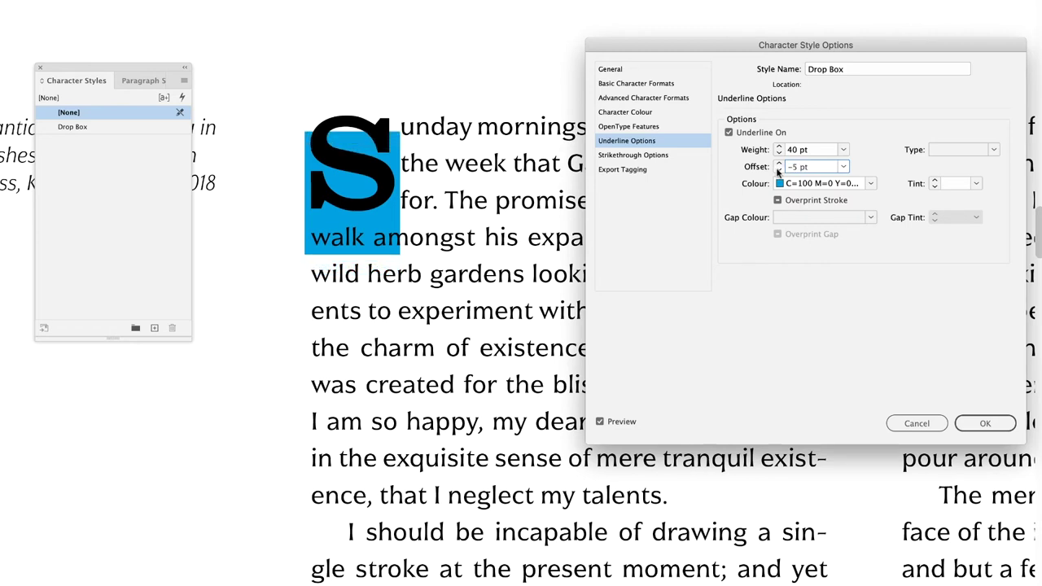
pyautogui.click(778, 170)
pyautogui.click(778, 171)
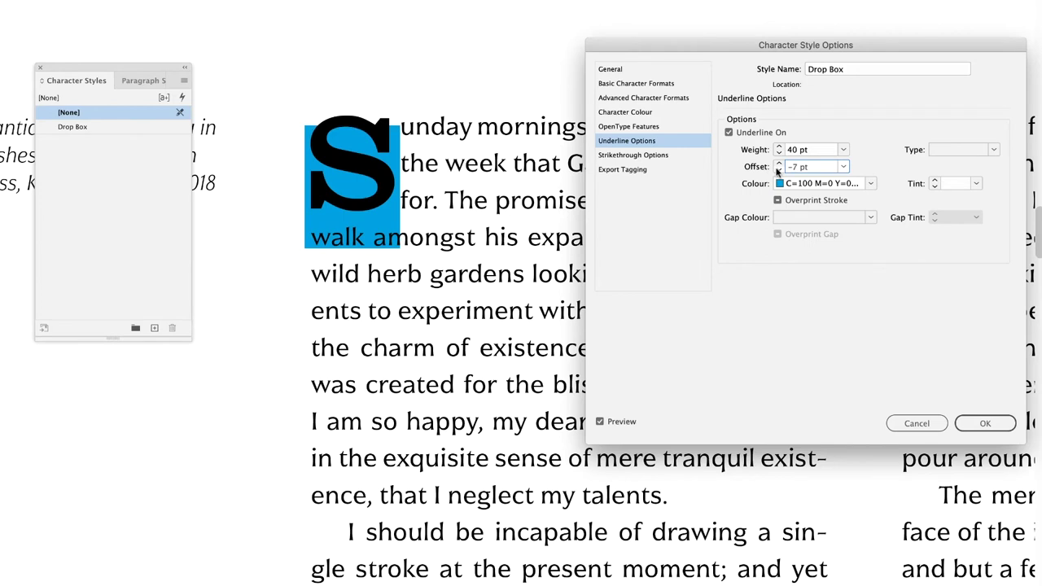
pyautogui.click(778, 170)
pyautogui.click(778, 171)
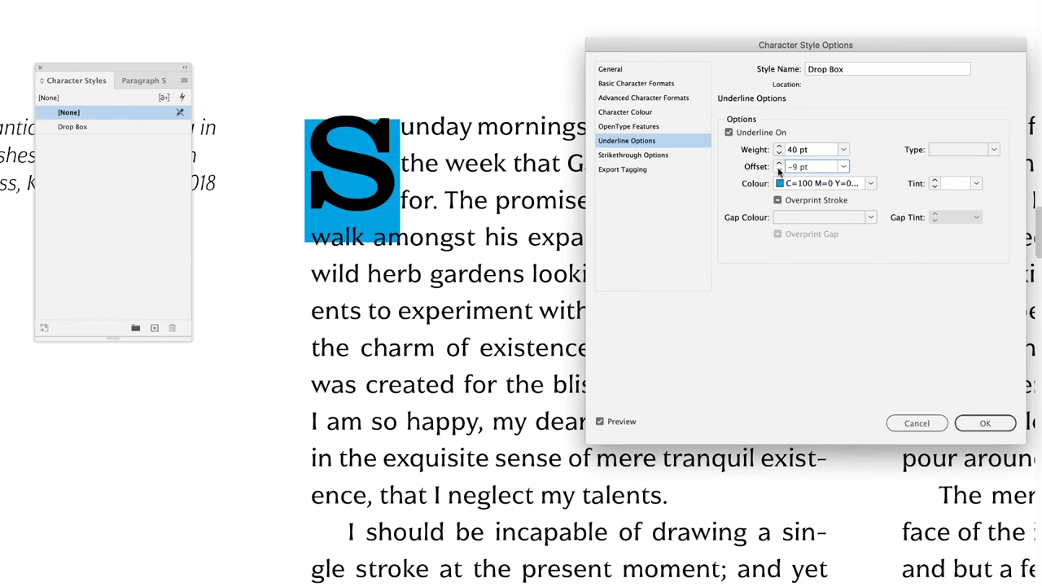
pyautogui.click(778, 170)
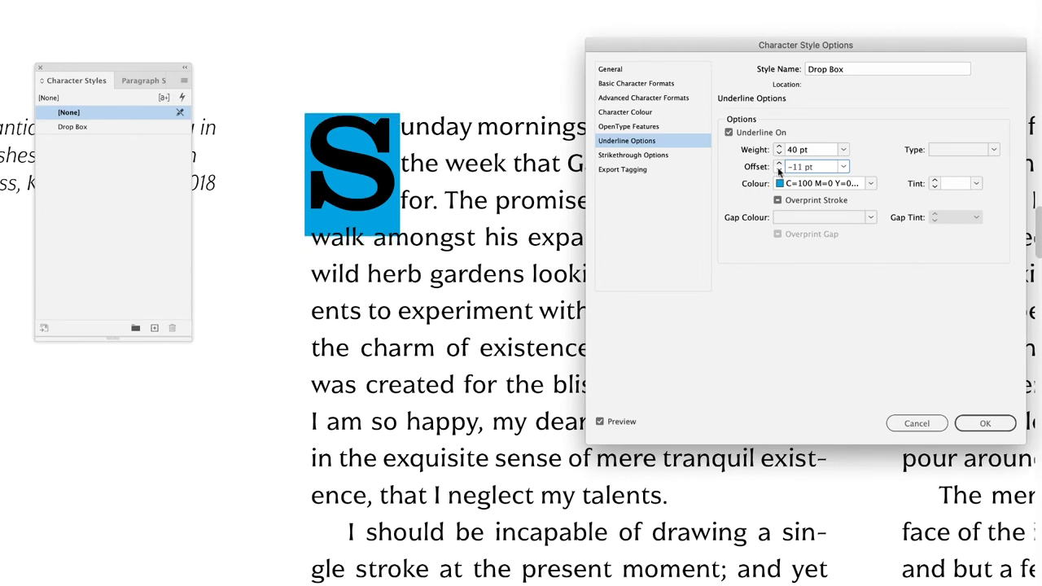
pyautogui.click(778, 170)
pyautogui.click(779, 170)
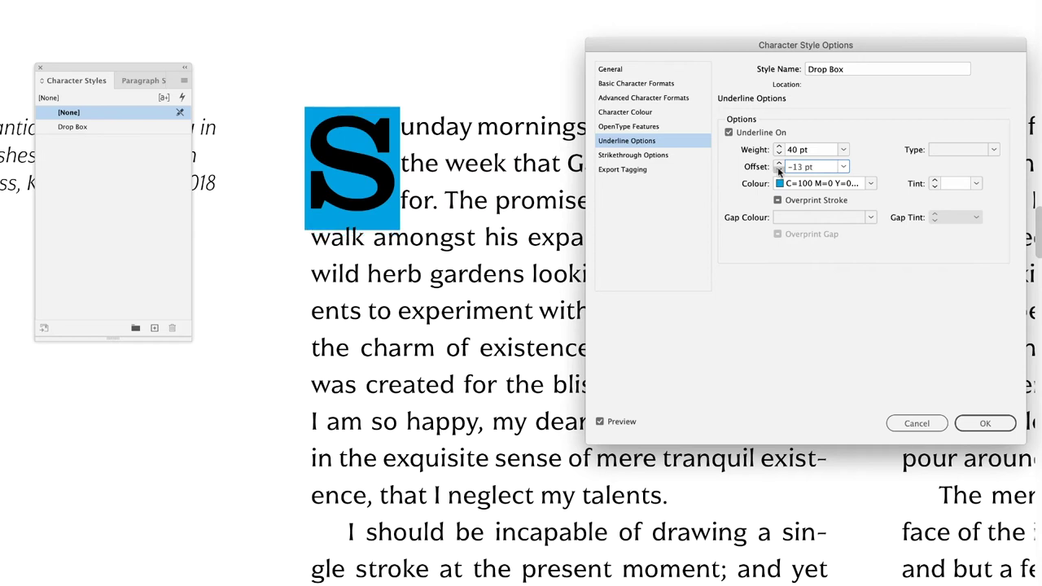
pyautogui.click(778, 170)
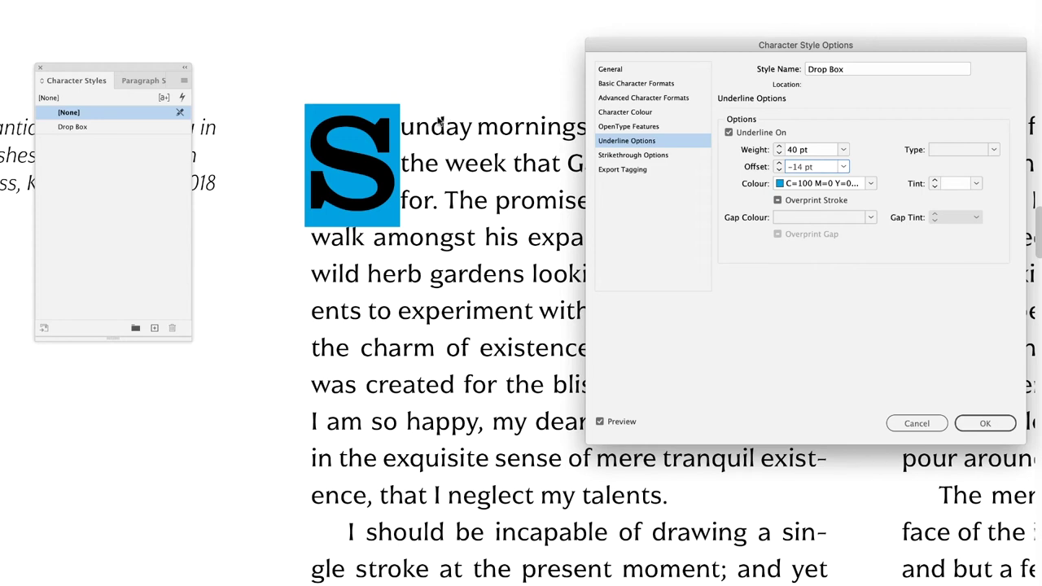
# Reduce the underline weight to 35 pt, keeping the offset at -14 pt.
pyautogui.click(778, 154)
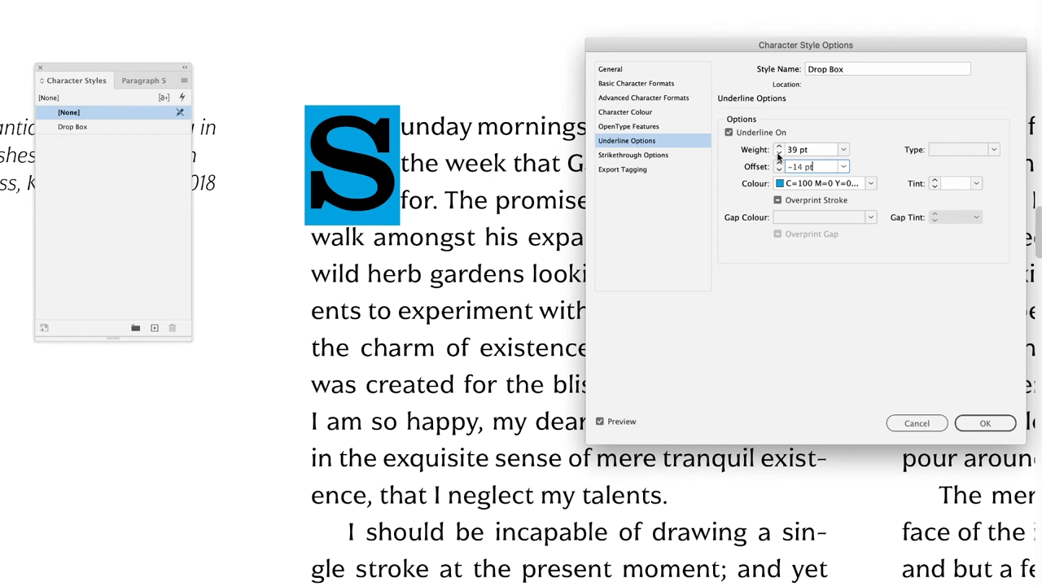
pyautogui.click(777, 155)
pyautogui.click(777, 154)
pyautogui.click(777, 155)
pyautogui.click(777, 155)
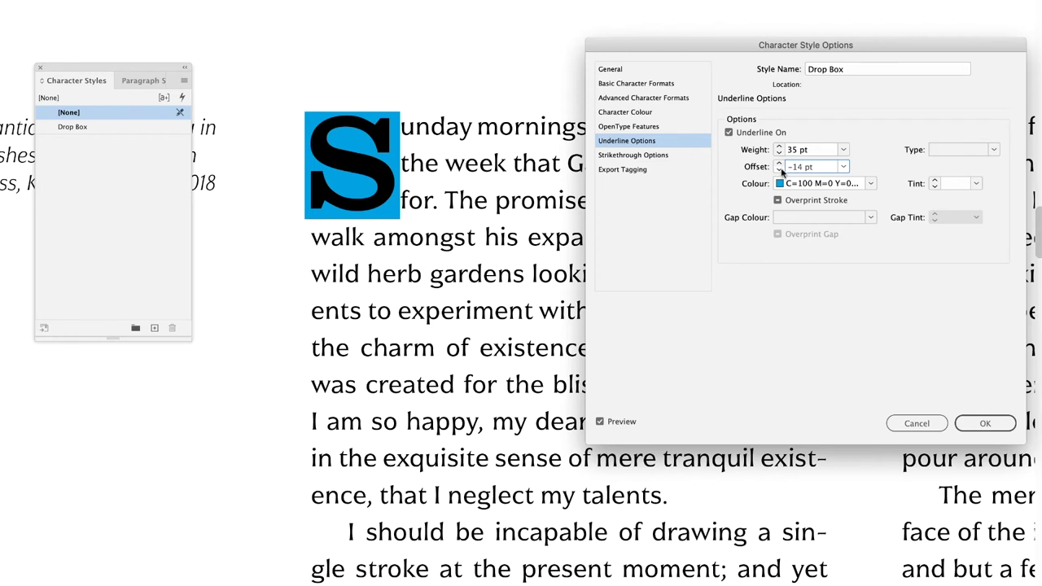
pyautogui.click(778, 170)
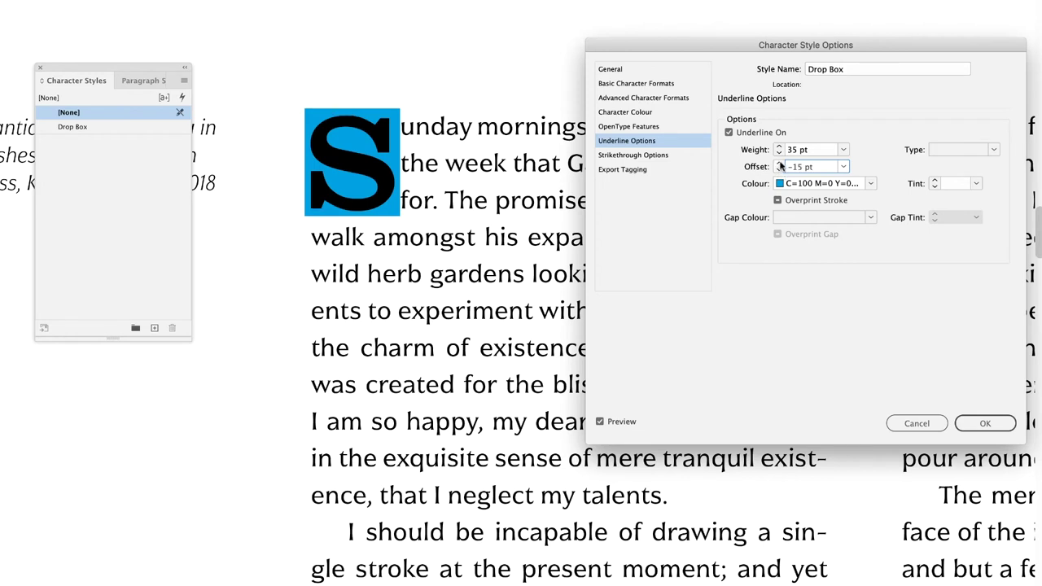
pyautogui.click(779, 163)
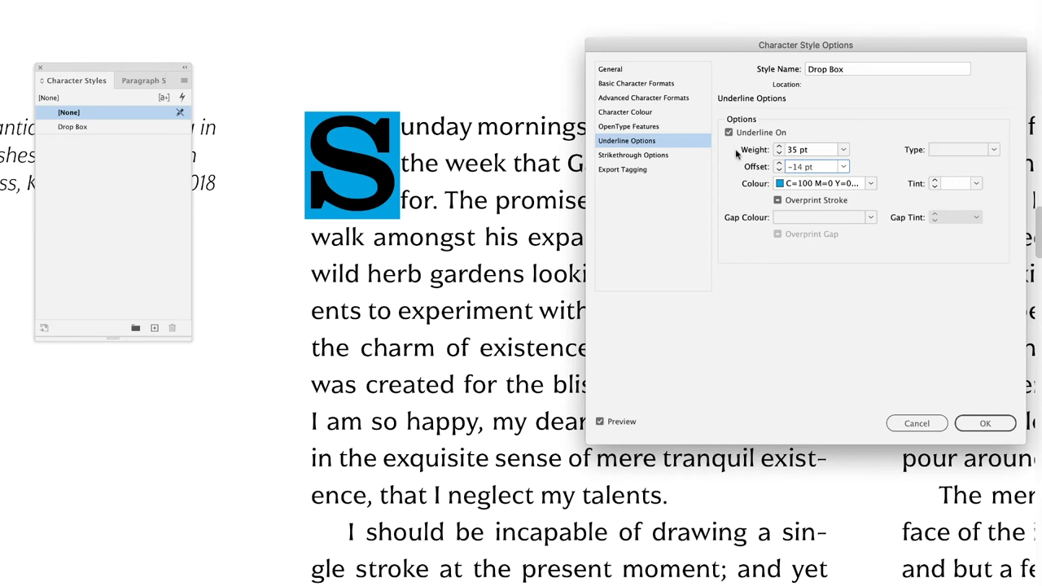
# Set the Drop Box character colour to [Paper] and baseline shift to 2 pt.
pyautogui.click(625, 112)
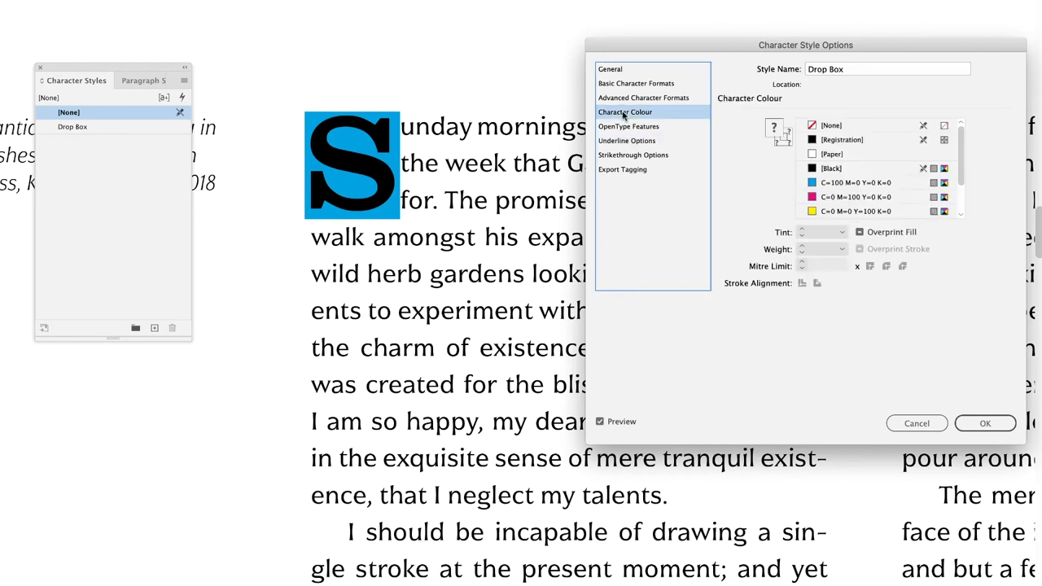
pyautogui.click(858, 155)
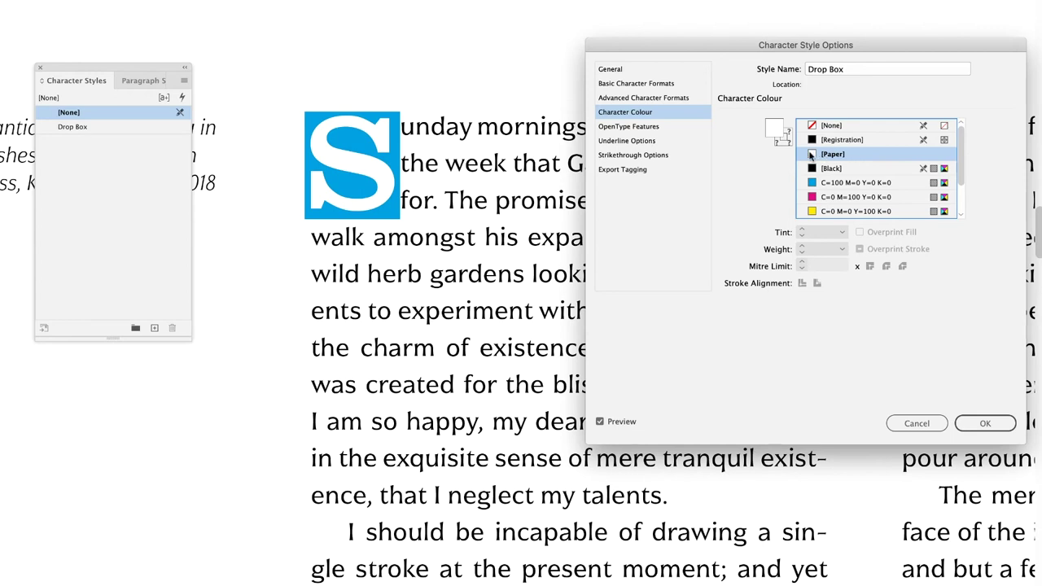
pyautogui.click(617, 98)
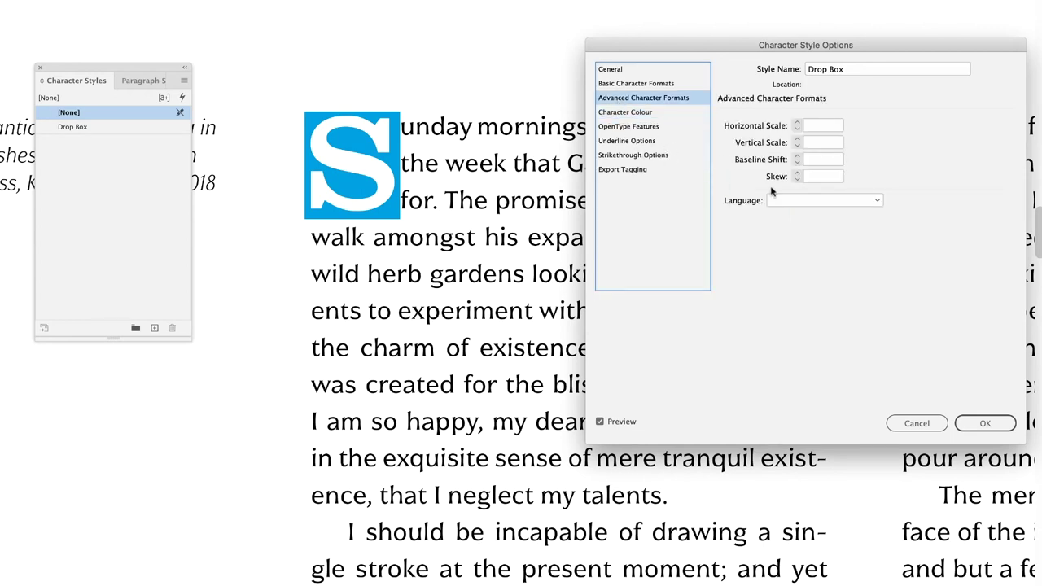
pyautogui.click(835, 160)
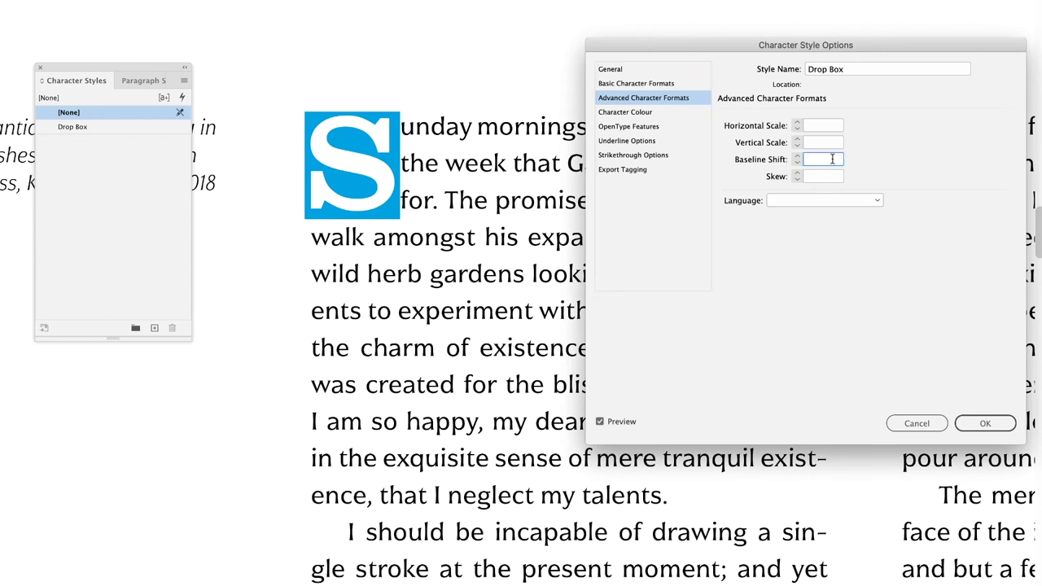
pyautogui.write('2')
pyautogui.press('Tab')
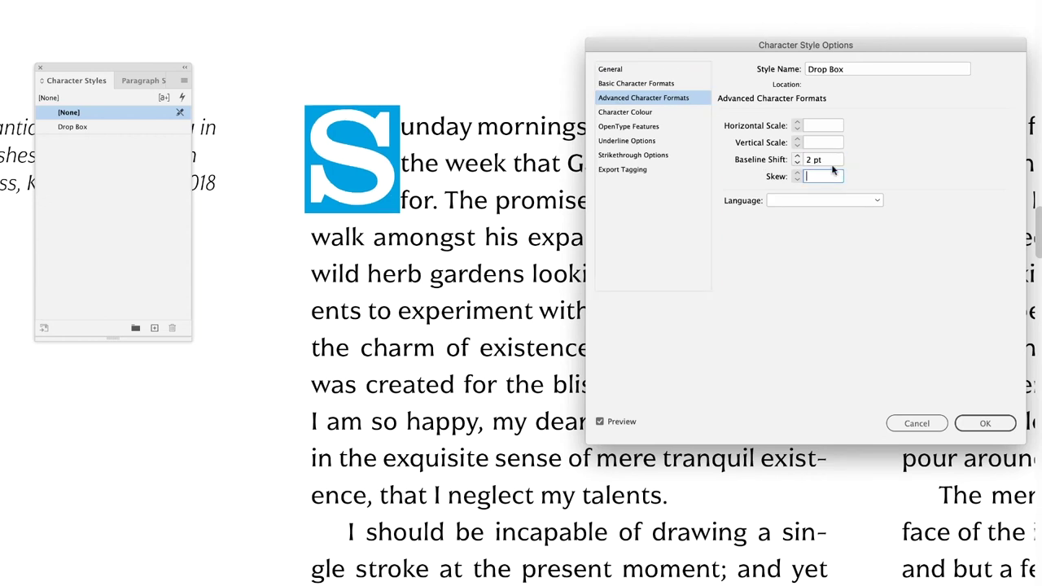
# Lower the baseline shift from 2 pt to -2 pt.
pyautogui.click(797, 164)
pyautogui.click(797, 164)
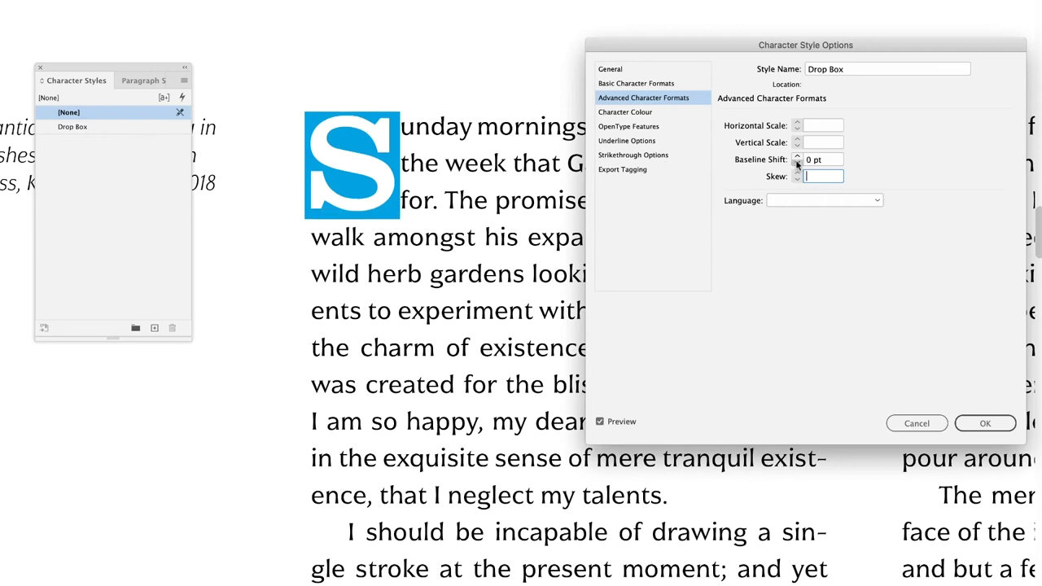
pyautogui.click(797, 164)
pyautogui.click(797, 163)
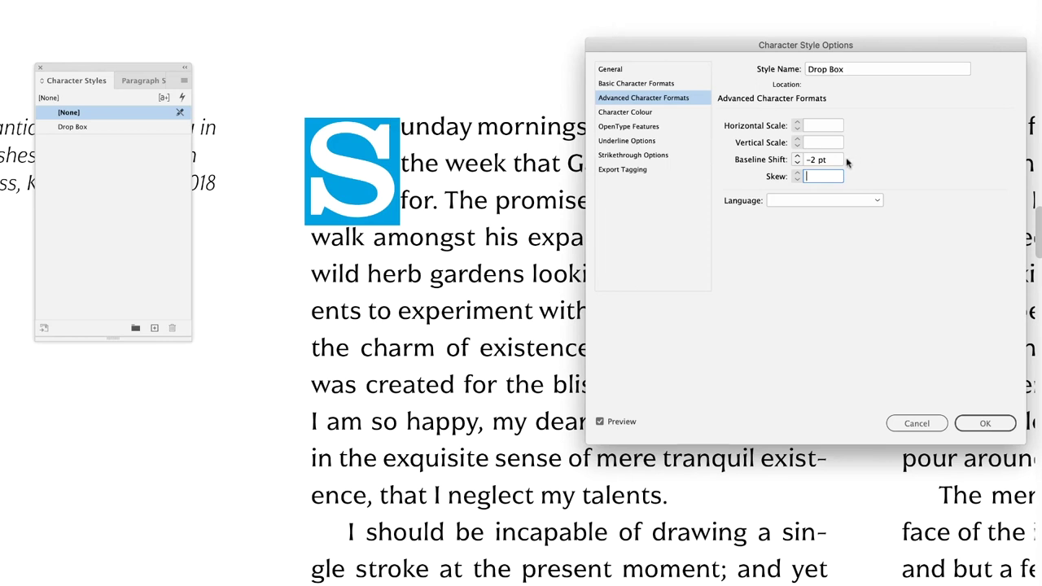
pyautogui.click(631, 142)
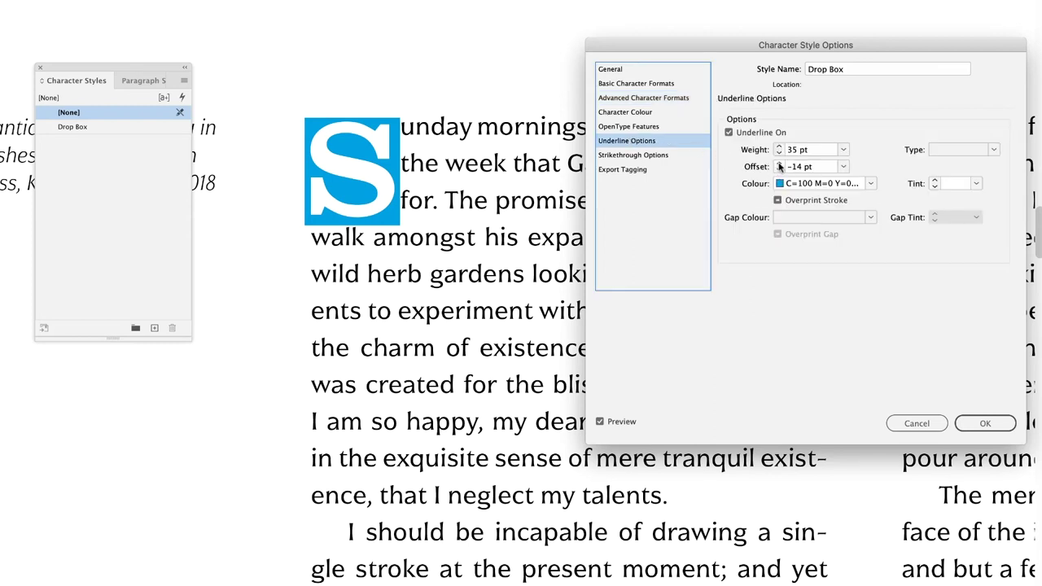
# Adjust the Drop Box underline offset to -15 pt.
pyautogui.click(779, 162)
pyautogui.click(779, 170)
pyautogui.click(779, 171)
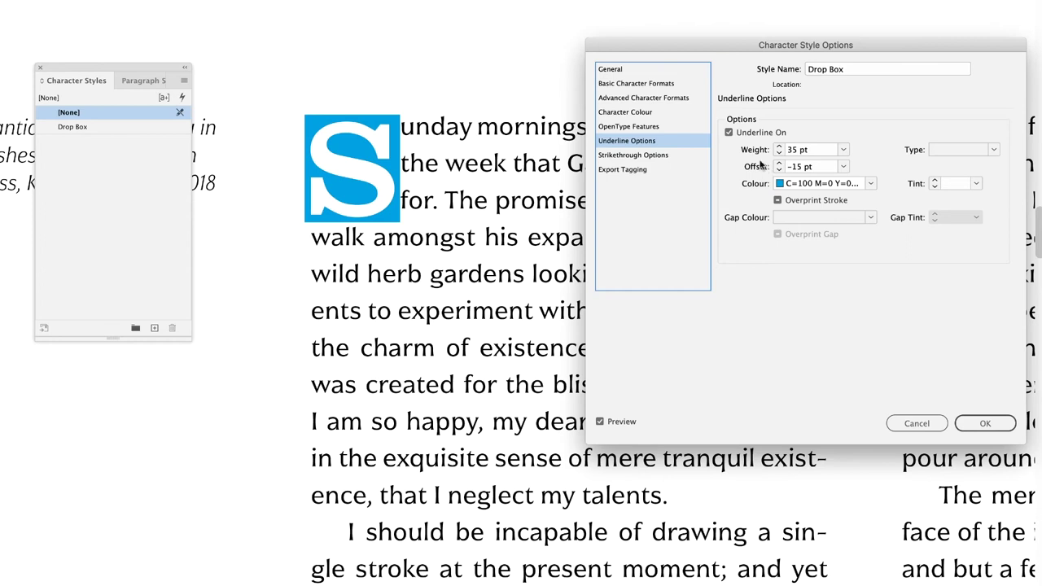
pyautogui.click(609, 85)
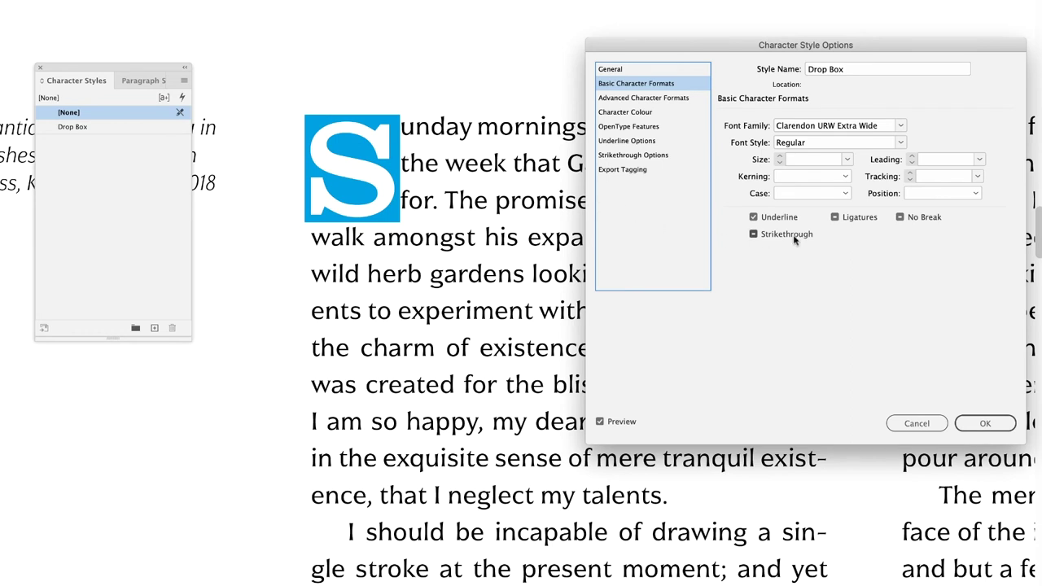
# Set the Drop Box style's tracking to 25, then raise it to 50.
pyautogui.click(940, 176)
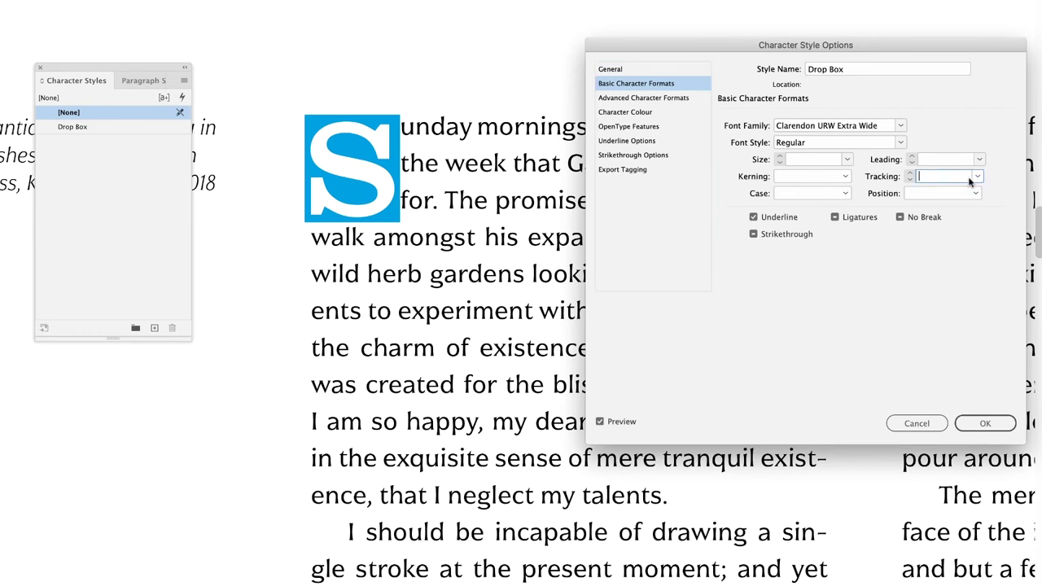
pyautogui.click(977, 178)
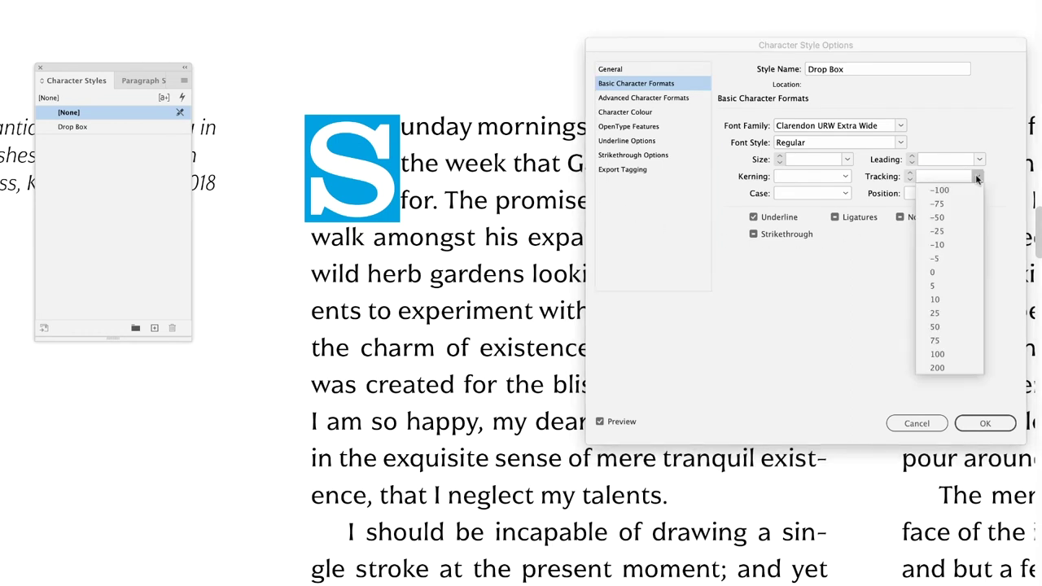
pyautogui.click(971, 313)
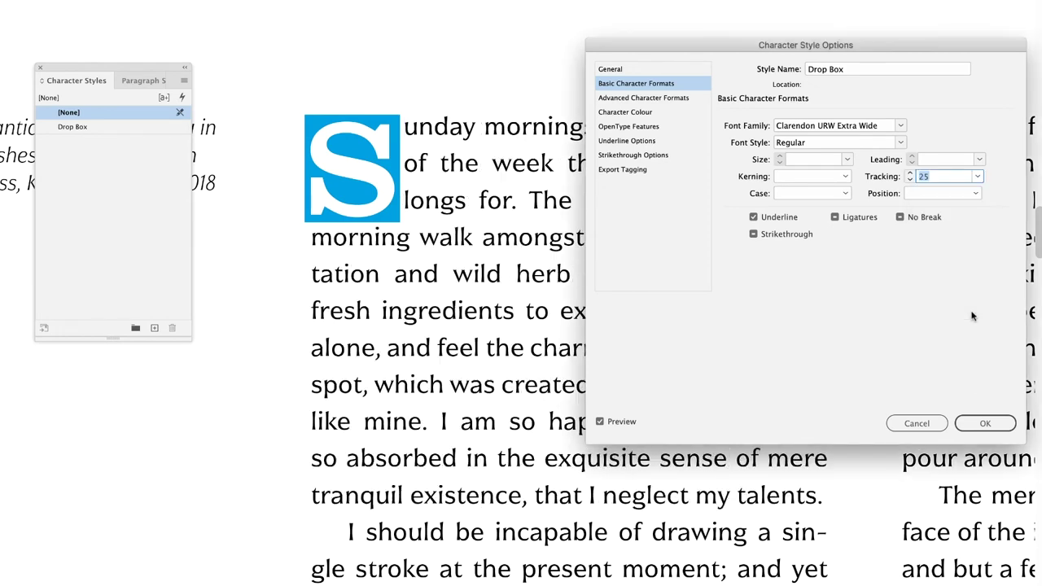
pyautogui.click(909, 173)
pyautogui.click(909, 174)
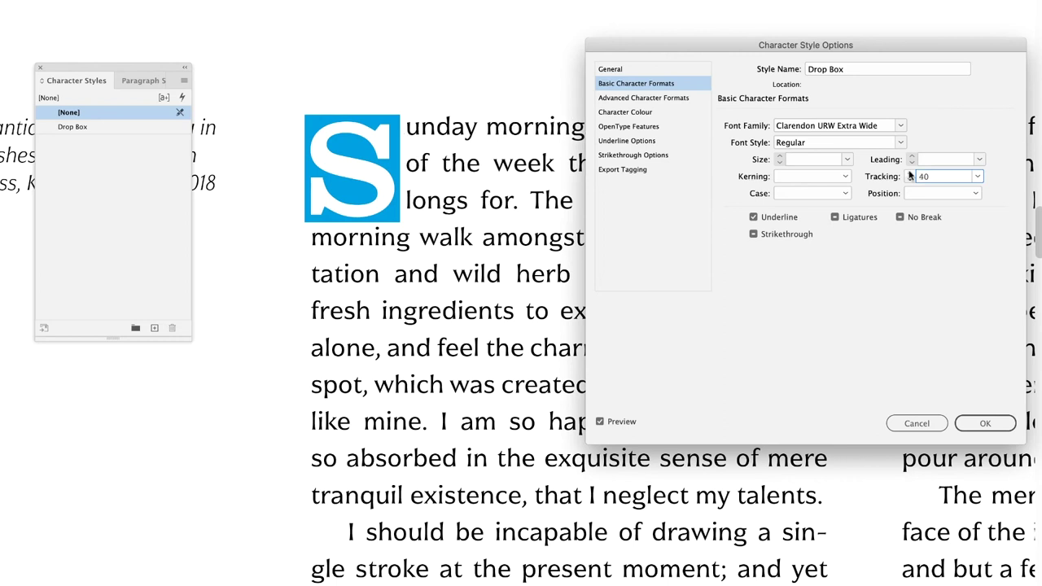
pyautogui.click(909, 174)
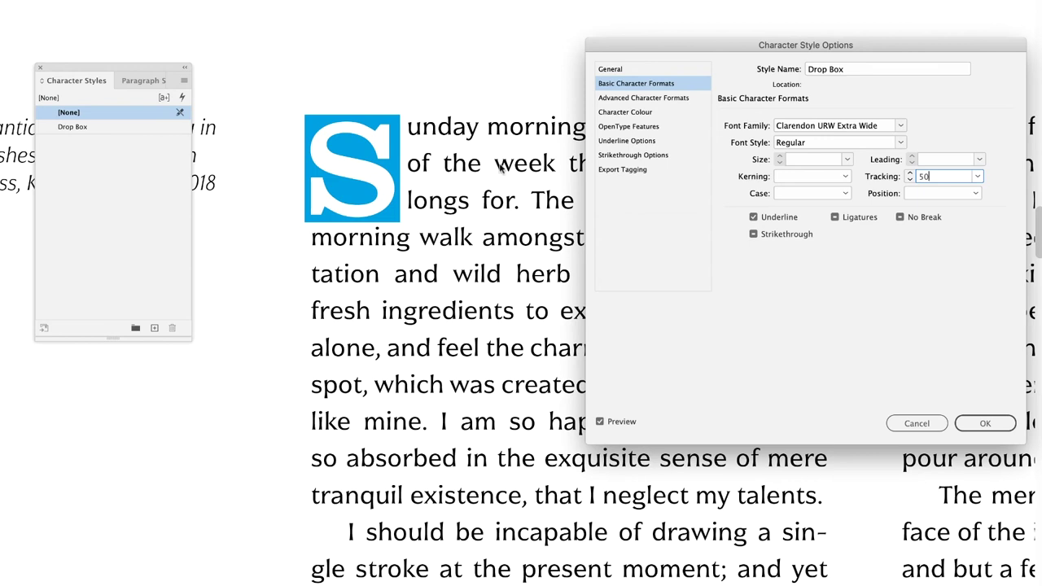
pyautogui.click(663, 98)
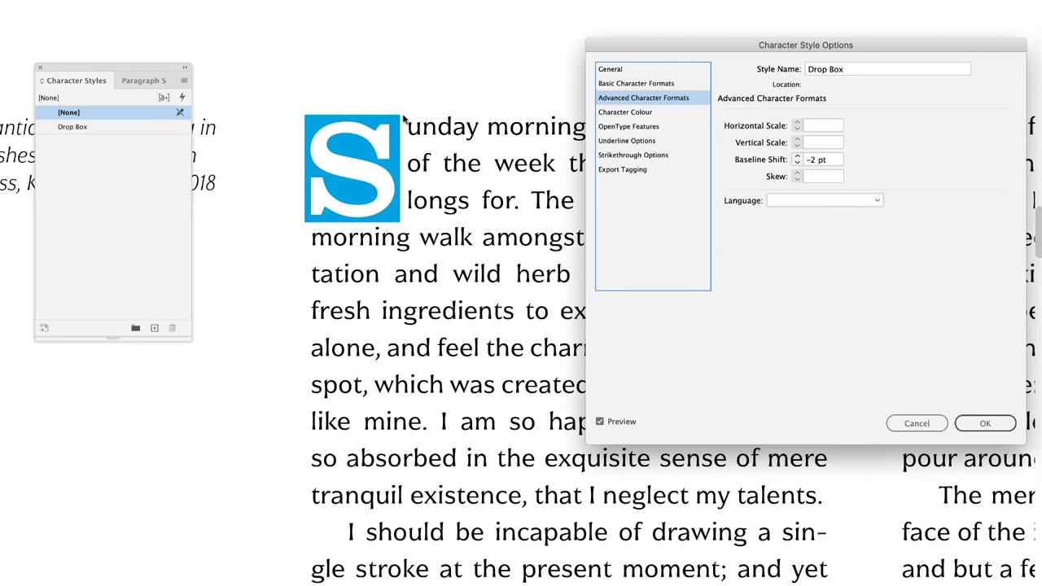
# Check the Drop Box character colour and underline settings, then confirm the style.
pyautogui.click(647, 114)
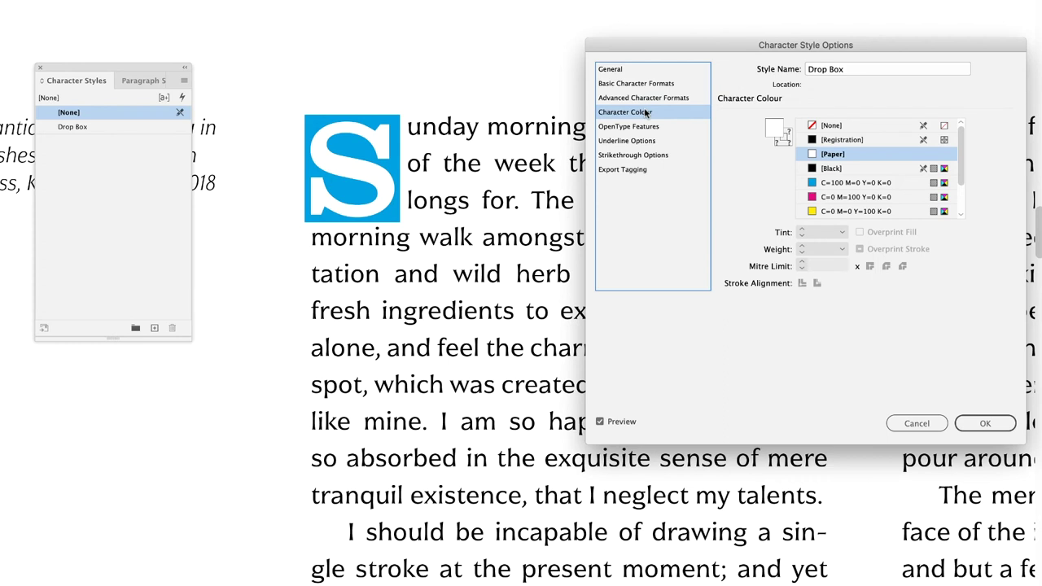
pyautogui.click(643, 141)
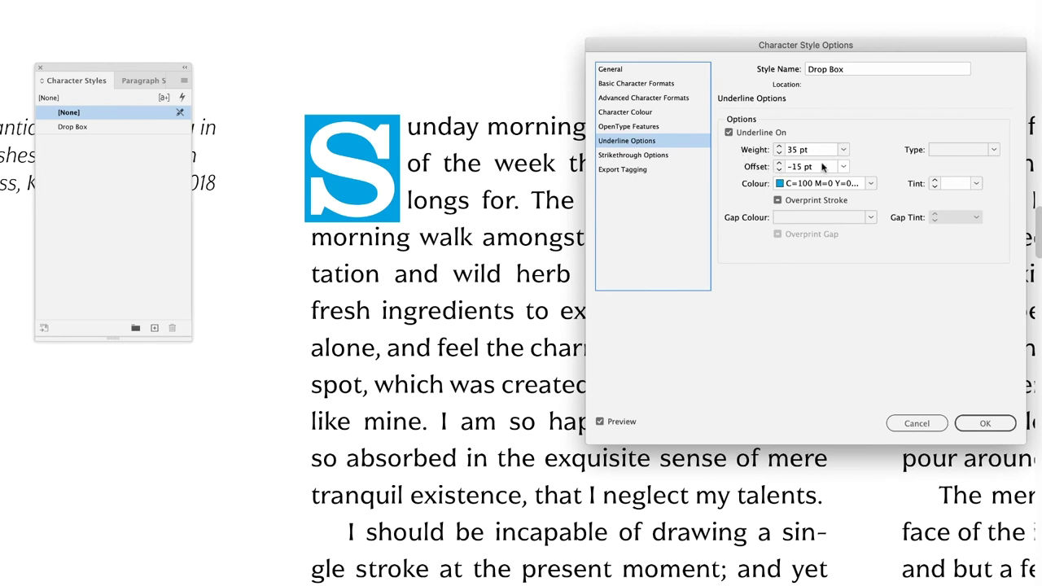
pyautogui.click(985, 424)
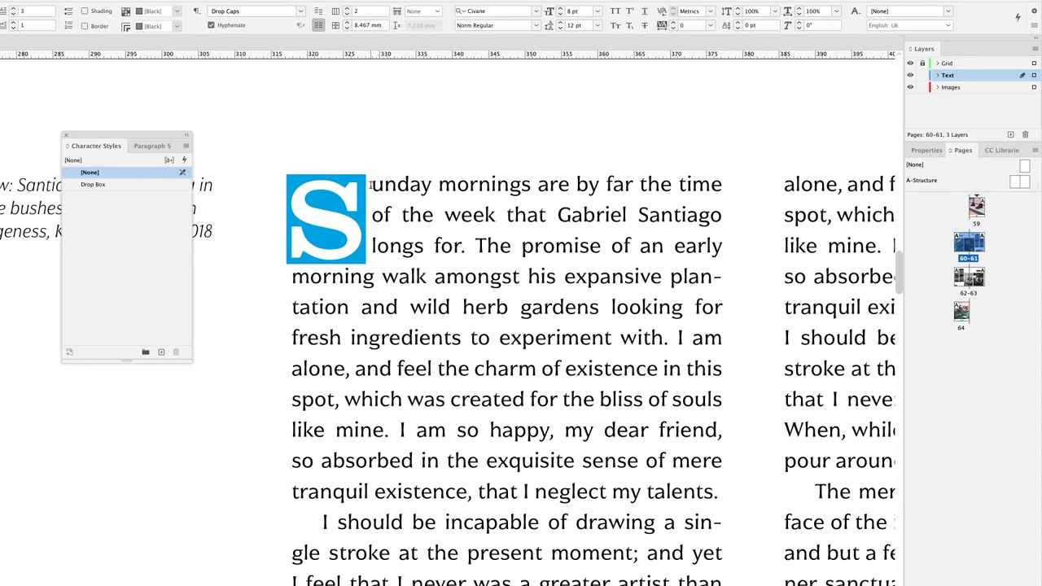
# Apply the [None] character style to the drop-cap S so it shows as plain black.
pyautogui.click(355, 184)
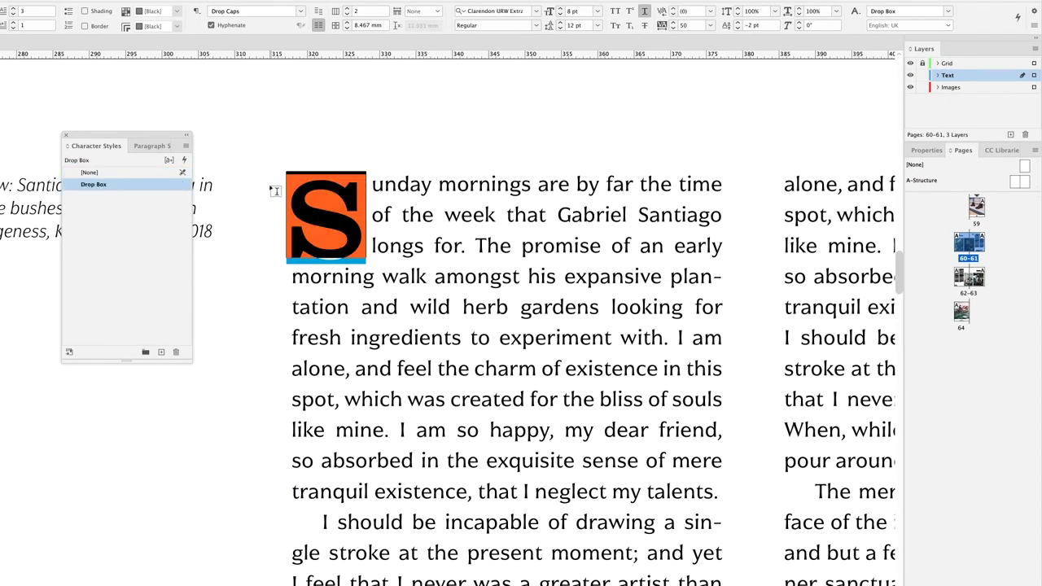
pyautogui.click(121, 173)
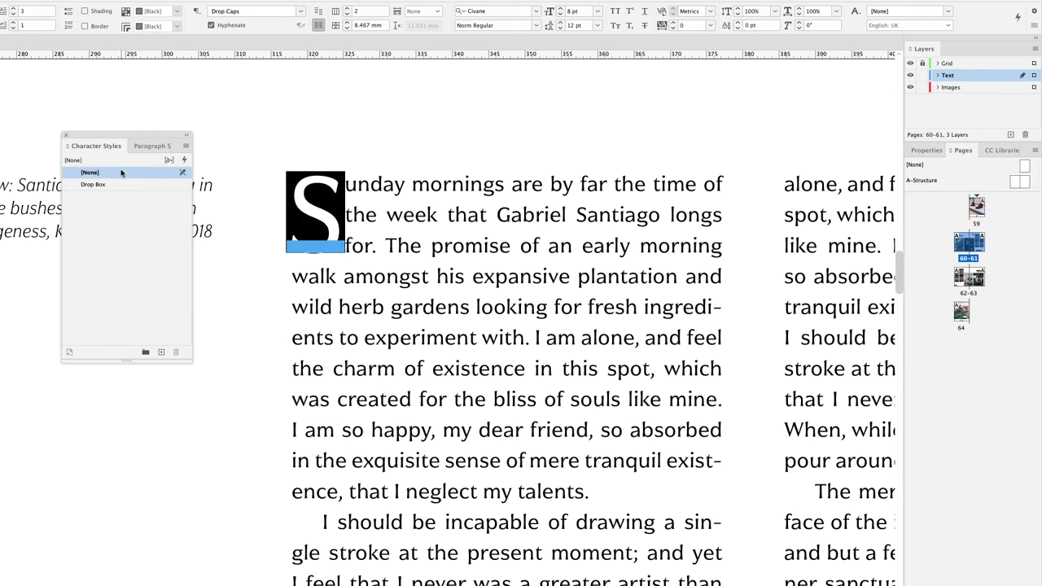
pyautogui.press('Escape')
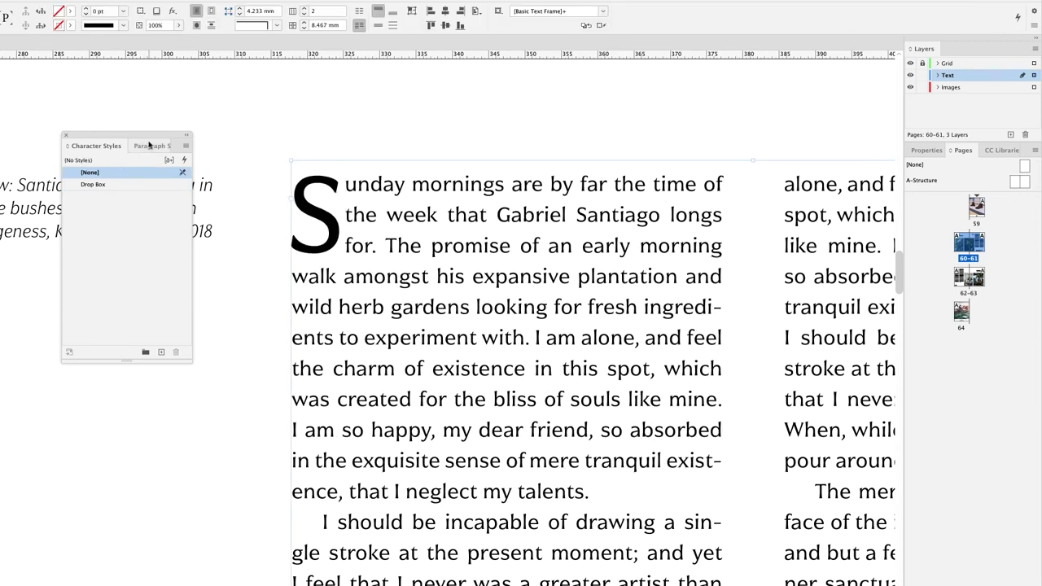
# Dock the Character Styles panel beneath Paragraph Styles so both stay visible.
pyautogui.click(147, 149)
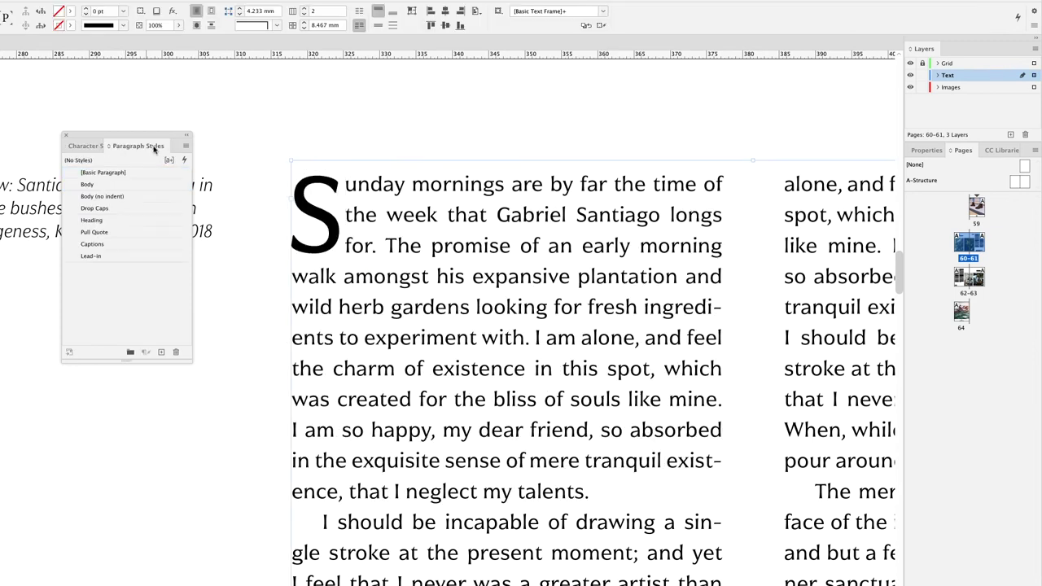
pyautogui.click(83, 147)
pyautogui.moveTo(78, 146); pyautogui.dragTo(104, 298)
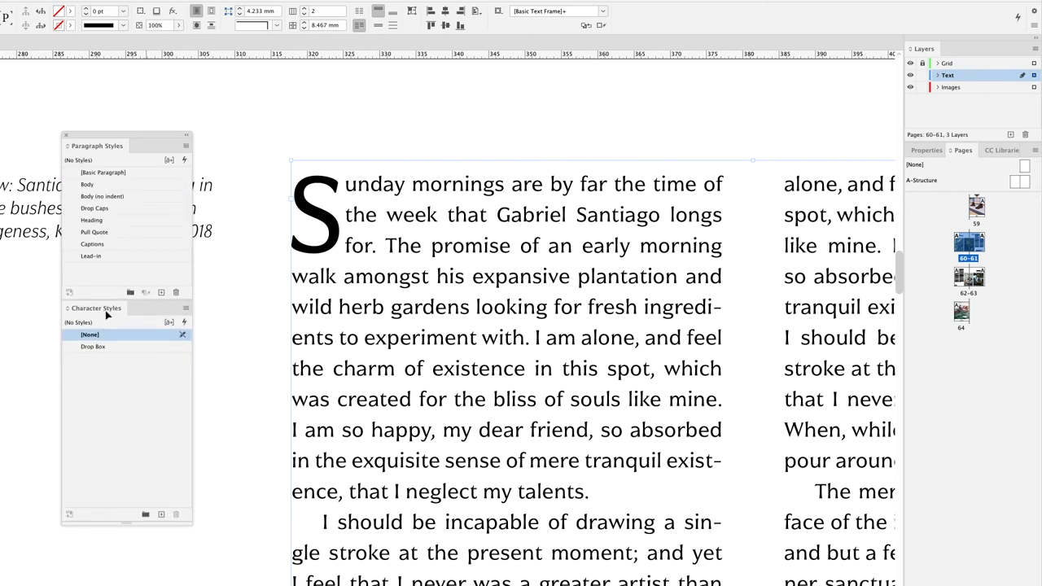
# Make the Drop Caps paragraph style use Drop Box for its drop cap, with Align Left Edge unchecked.
pyautogui.rightClick(103, 208)
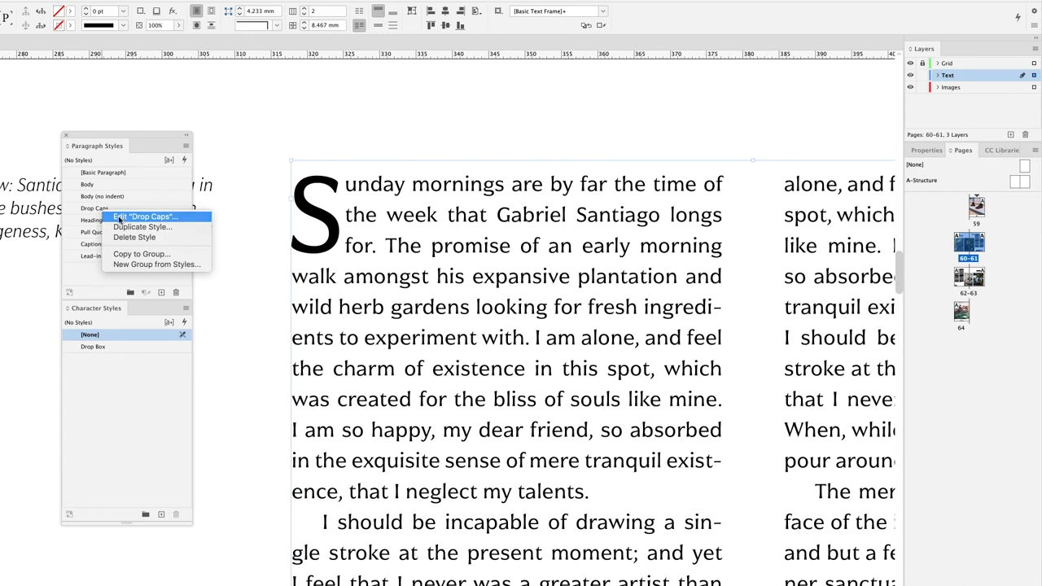
pyautogui.click(120, 218)
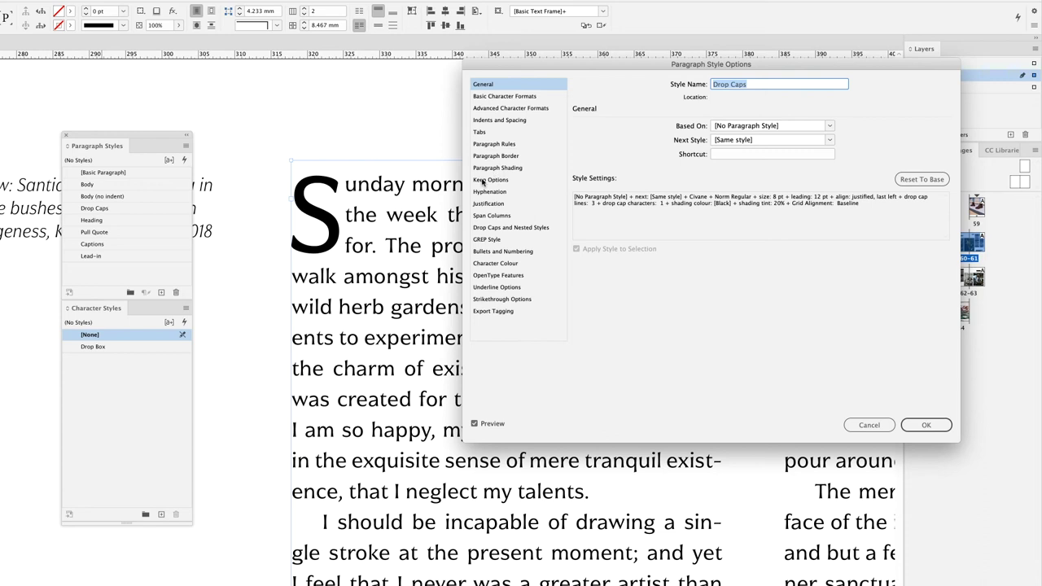
pyautogui.click(487, 226)
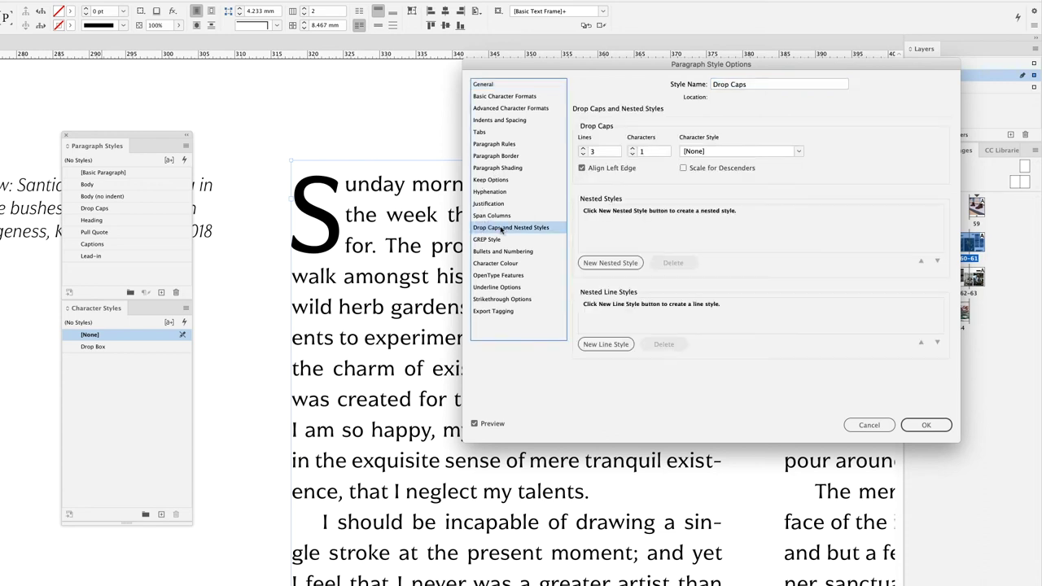
pyautogui.click(719, 153)
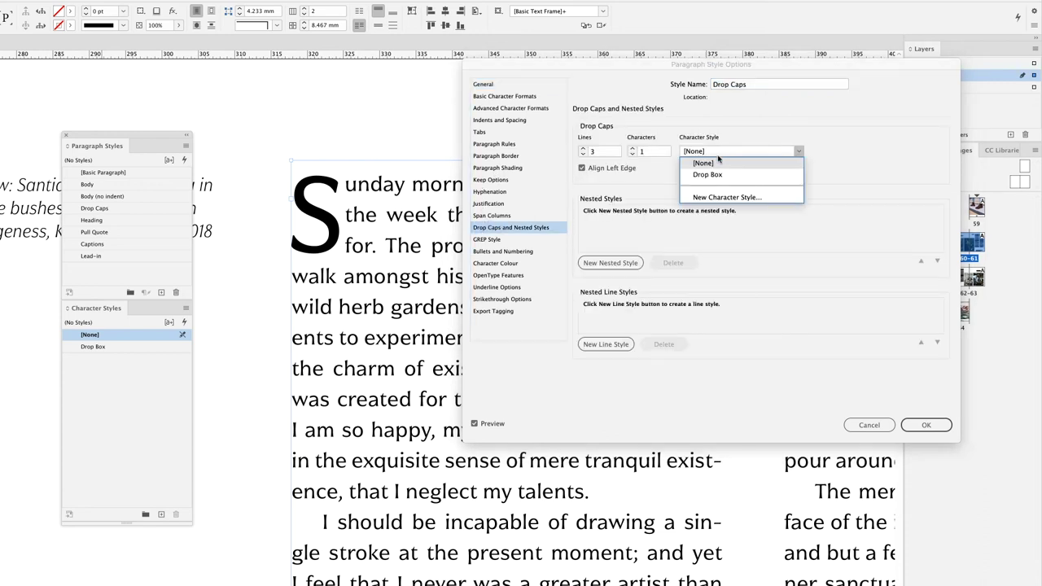
pyautogui.click(720, 176)
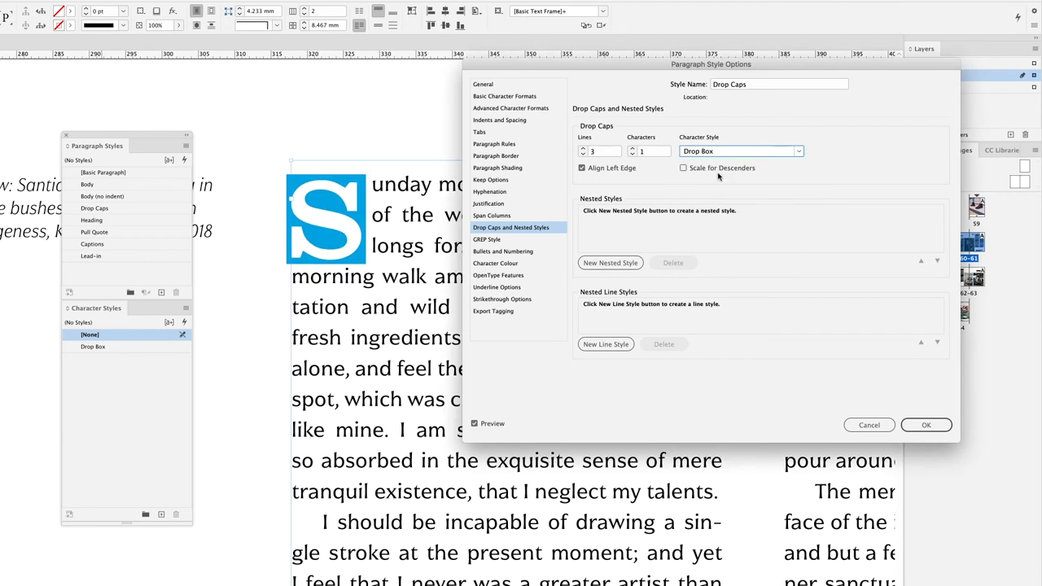
pyautogui.click(581, 169)
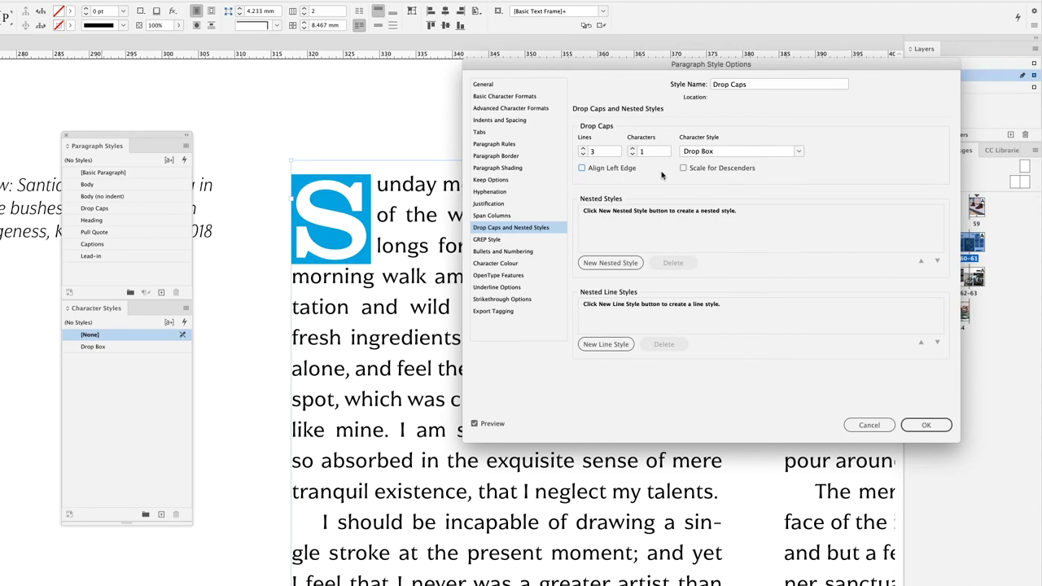
pyautogui.click(925, 424)
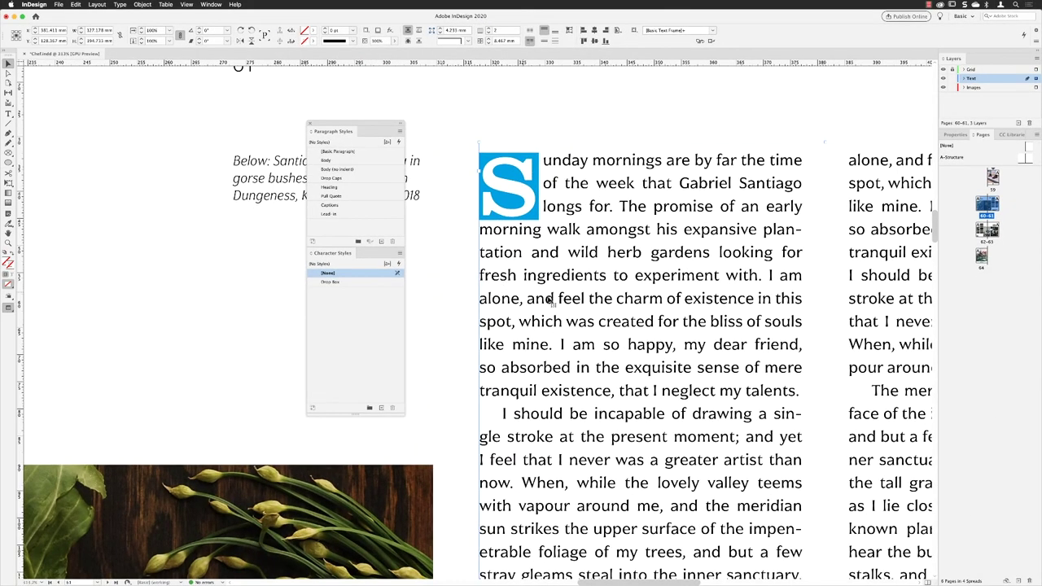
# Apply the Drop Caps style to the 'The meridian sun' paragraph on page 62.
pyautogui.scroll(-5, 583, 301)
pyautogui.hscroll(6, 583, 301)
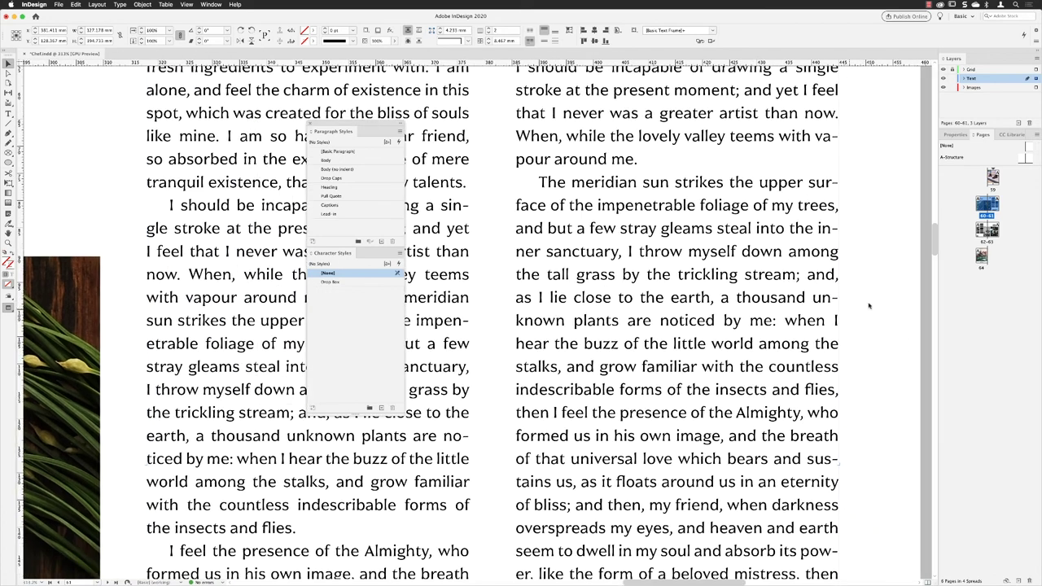
pyautogui.doubleClick(982, 232)
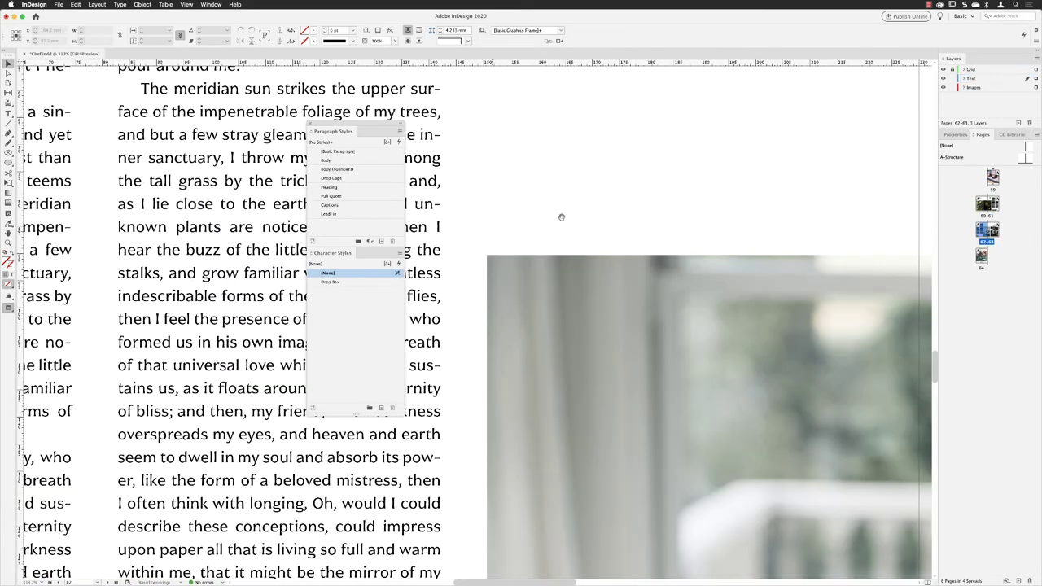
pyautogui.moveTo(561, 217); pyautogui.dragTo(838, 262)
pyautogui.scroll(-3, 838, 263)
pyautogui.hscroll(-4, 683, 273)
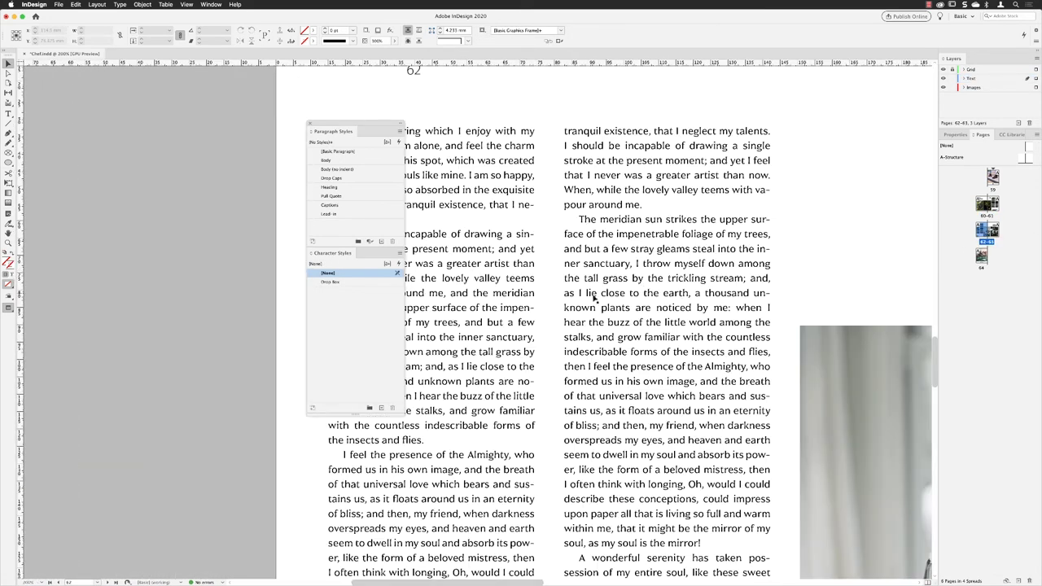
pyautogui.hscroll(-3, 523, 265)
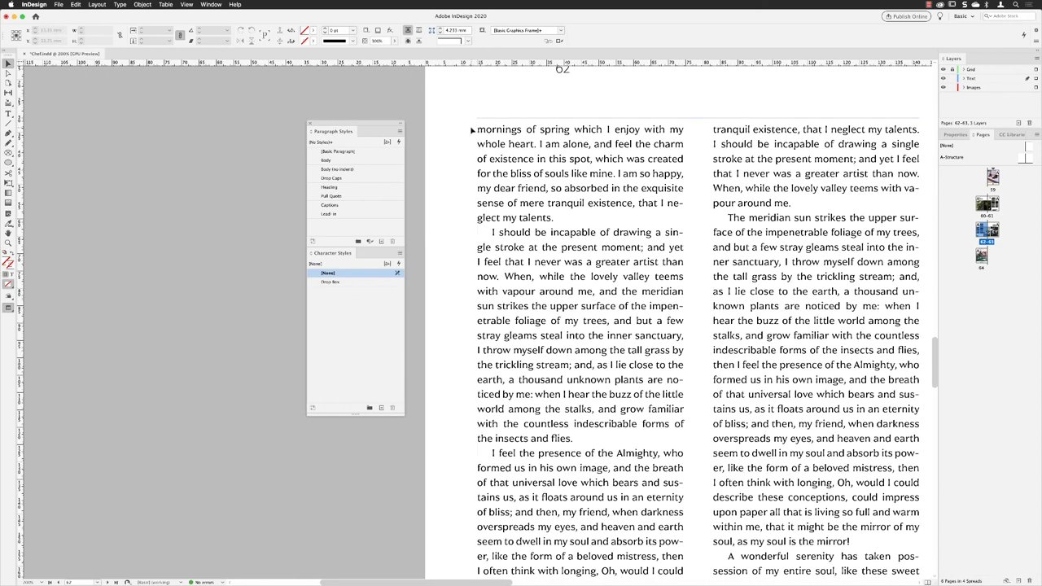
pyautogui.doubleClick(730, 219)
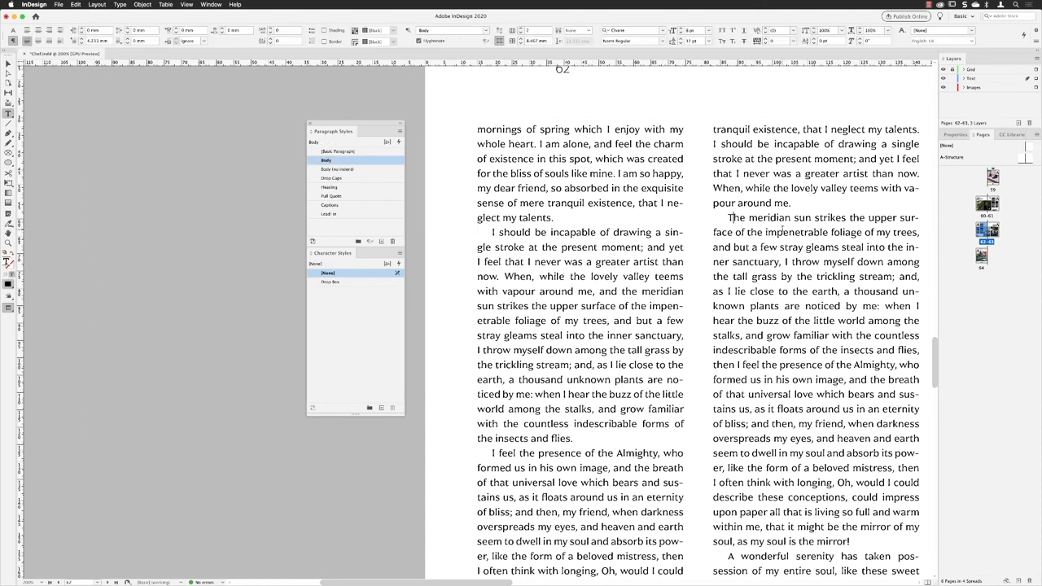
pyautogui.click(332, 178)
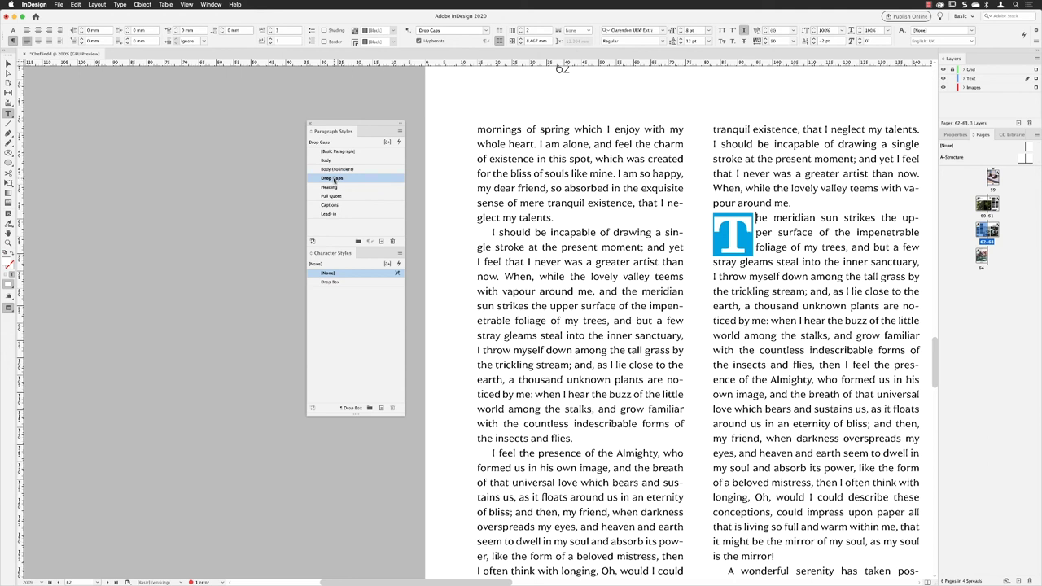
# Revert the meridian paragraph to Body, then fit the 60–61 spread in the window.
pyautogui.click(336, 162)
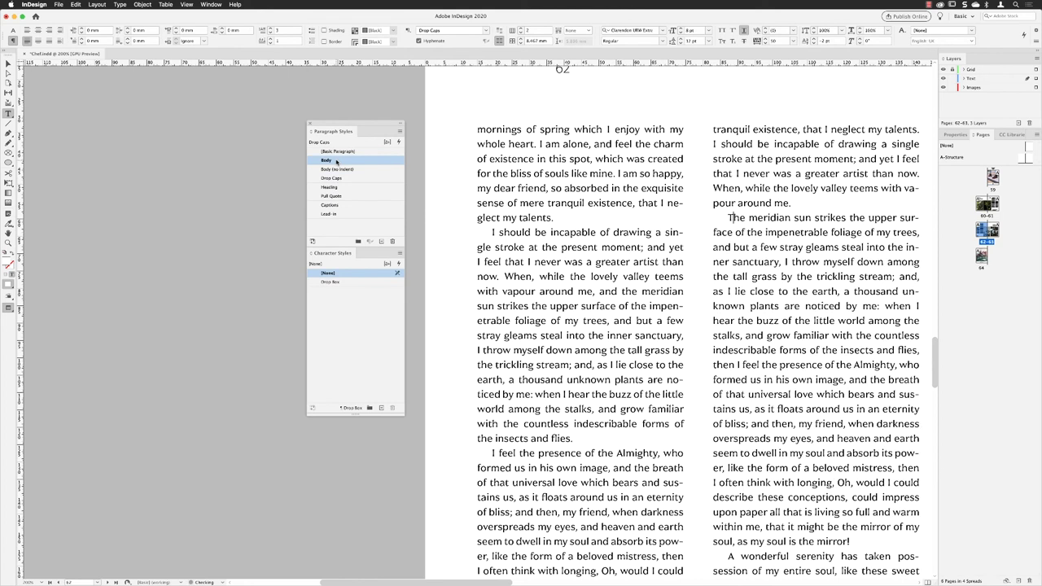
pyautogui.hotkey('shift', 'pageup')
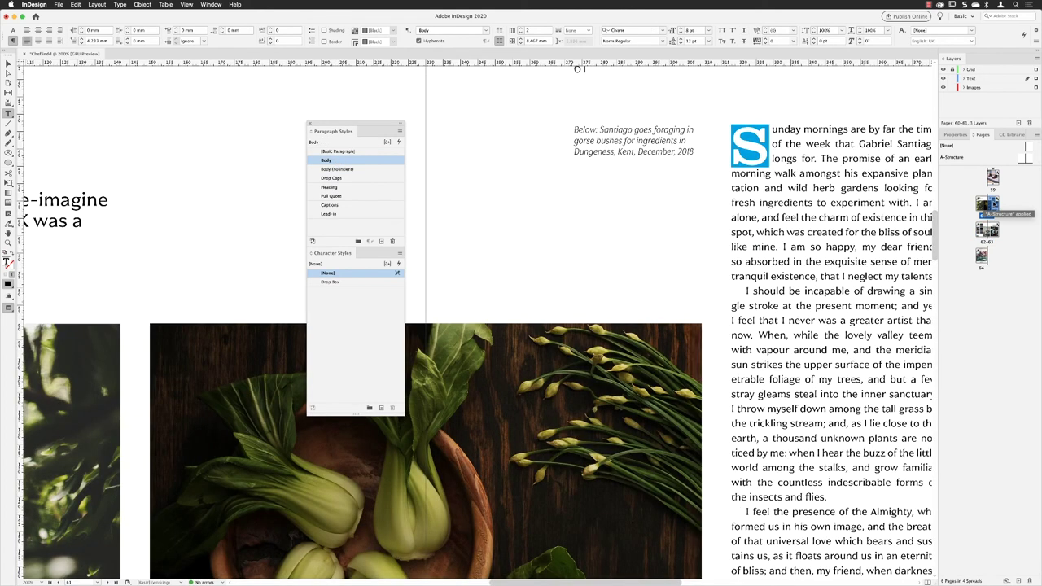
pyautogui.press('super+alt+0')
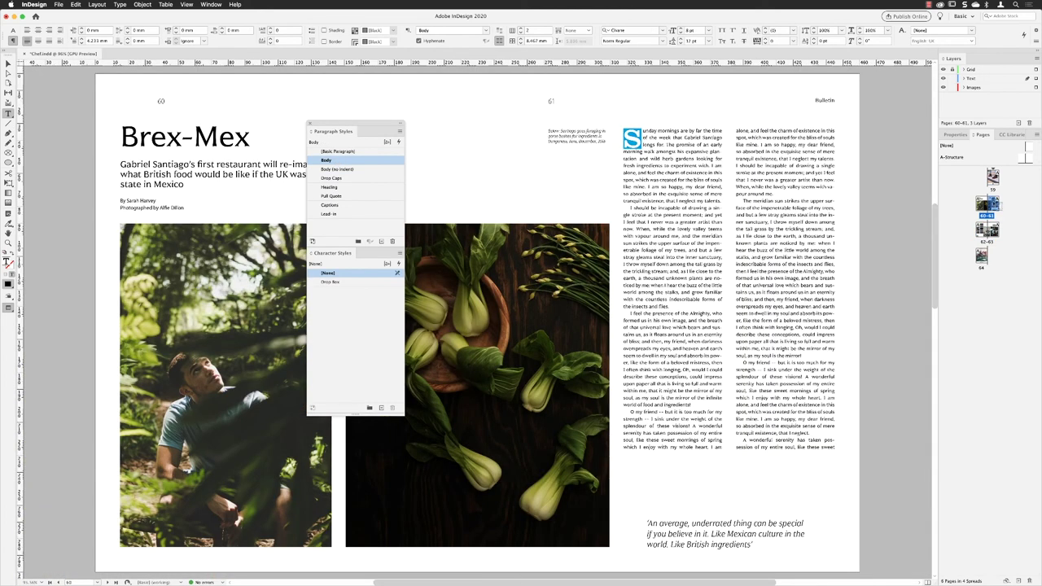